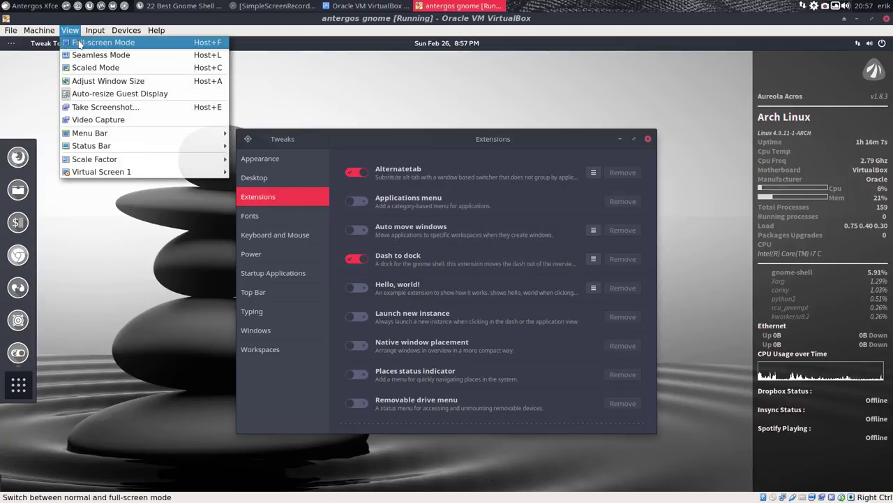
Make the VM full-screen, then turn Dash to dock off and back on in Tweaks.
{"action": "left_click", "coordinate": [79, 43]}
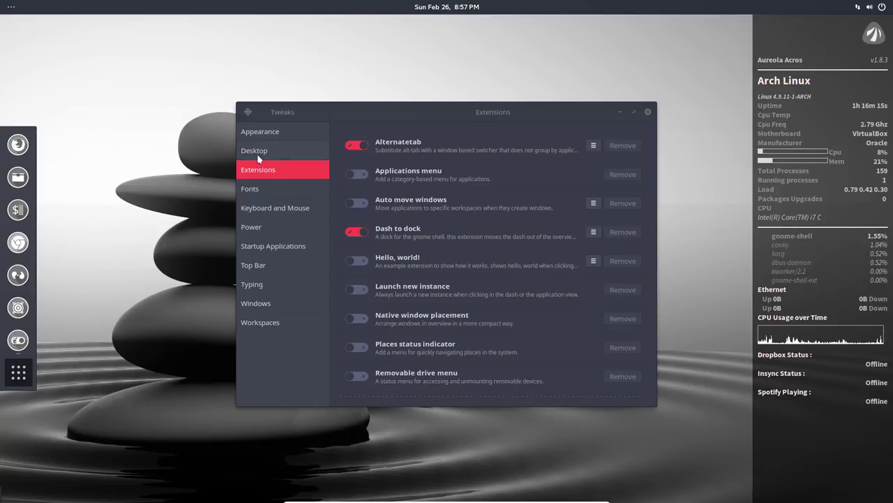
{"action": "left_click", "coordinate": [426, 109]}
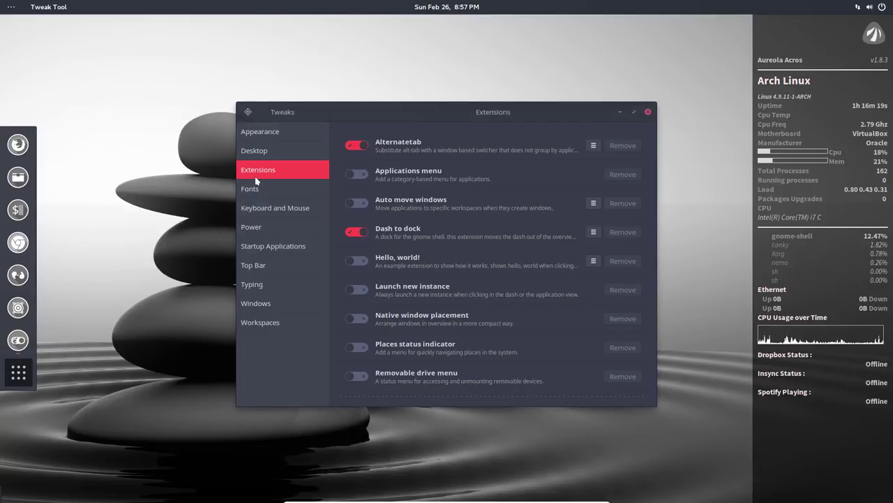
{"action": "left_click", "coordinate": [352, 237]}
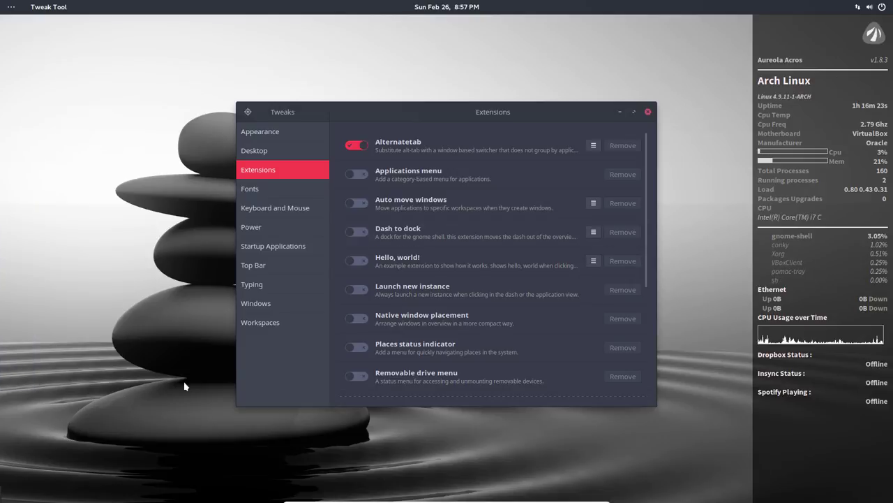
{"action": "left_click", "coordinate": [358, 239]}
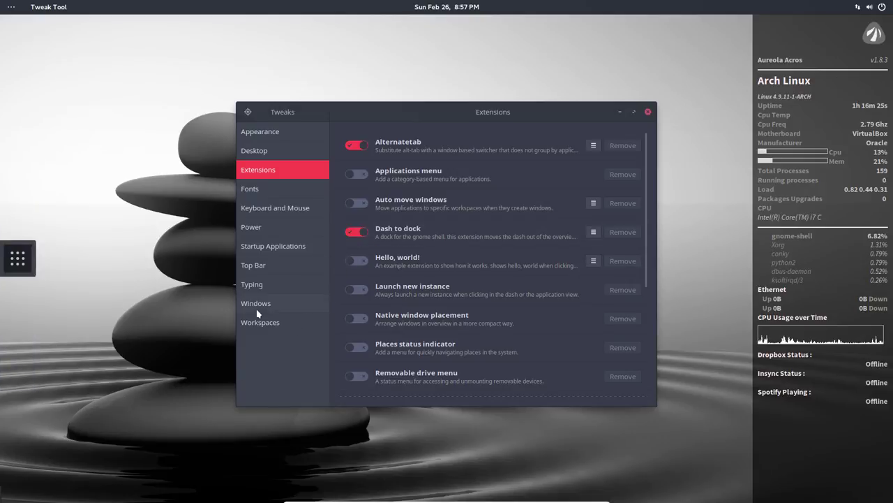
{"action": "left_click_drag", "start_coordinate": [446, 111], "coordinate": [398, 93]}
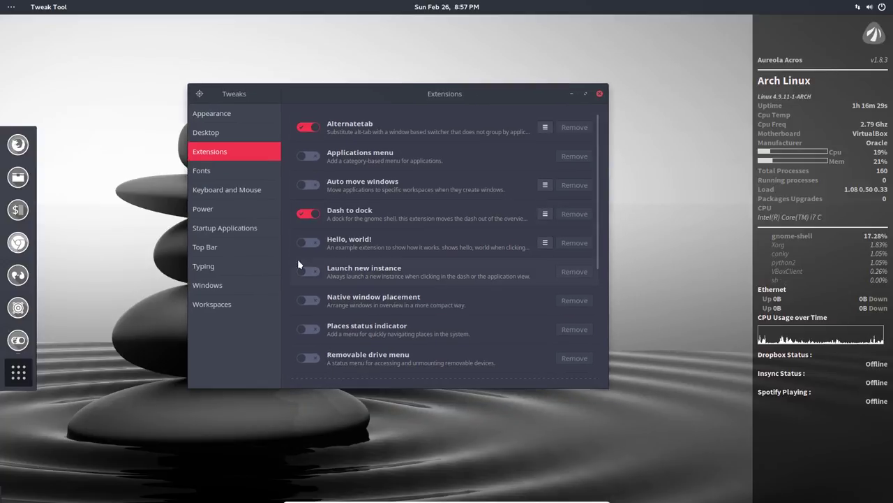
Open Dash to dock settings and try Bottom, Top, Right, then Left dock positions.
{"action": "left_click", "coordinate": [545, 218]}
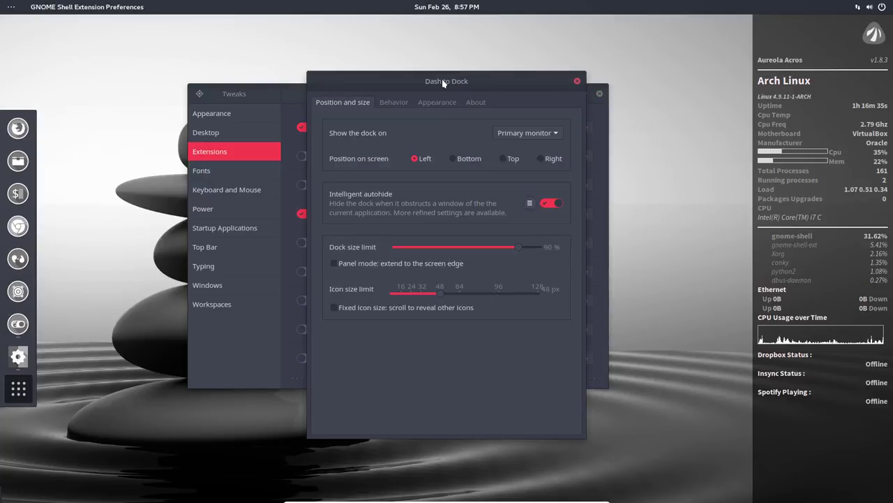
{"action": "left_click_drag", "start_coordinate": [443, 82], "coordinate": [436, 110]}
{"action": "left_click", "coordinate": [445, 186]}
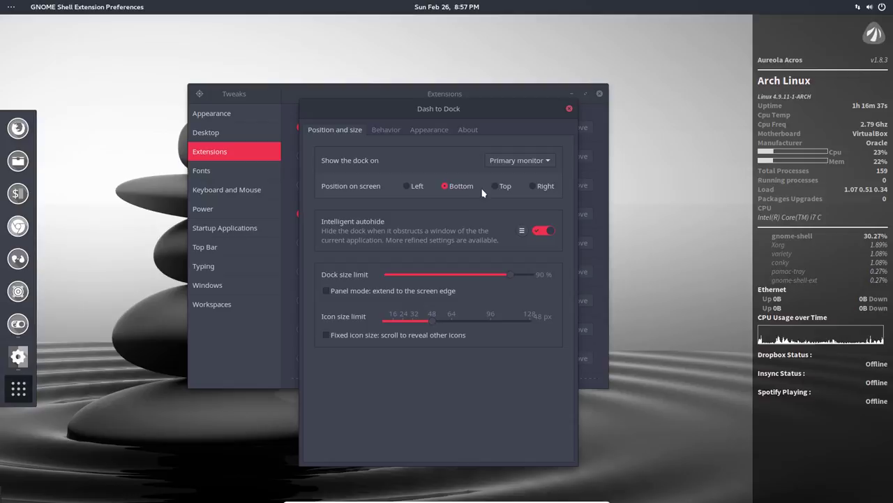
{"action": "left_click", "coordinate": [495, 185]}
{"action": "left_click", "coordinate": [532, 186]}
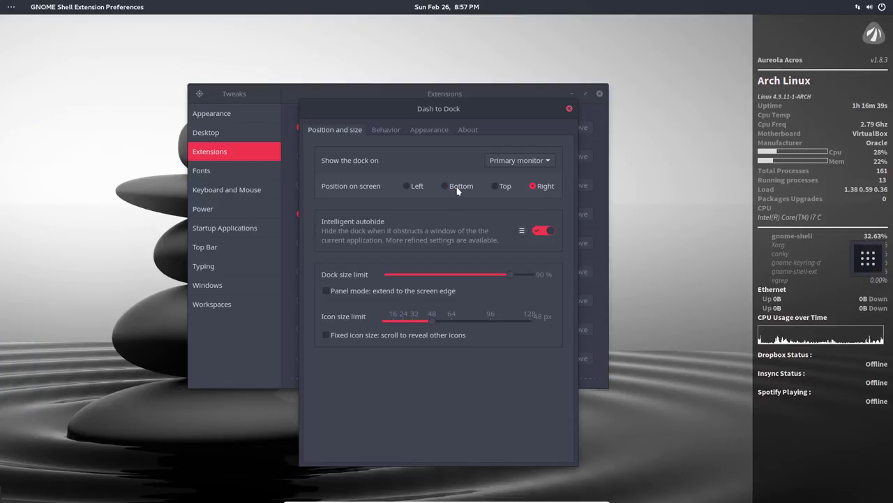
{"action": "left_click", "coordinate": [410, 186]}
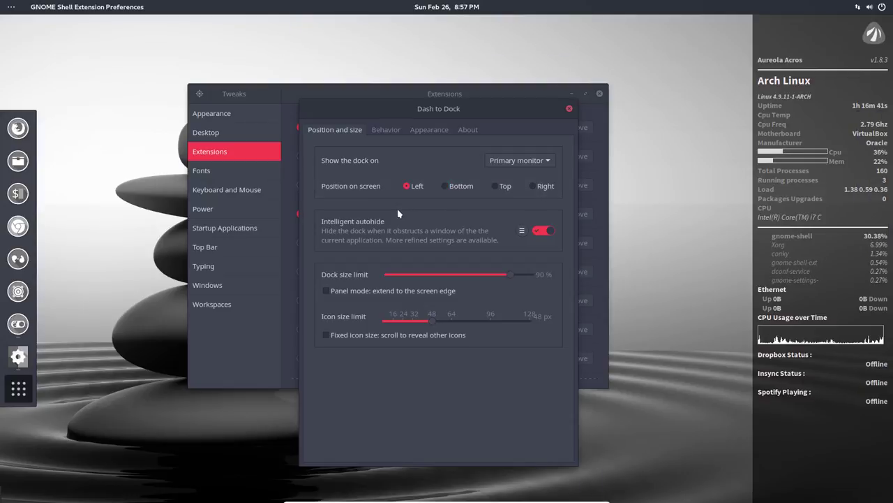
Look at the intelligent autohide options, then turn intelligent autohide off.
{"action": "left_click", "coordinate": [522, 231]}
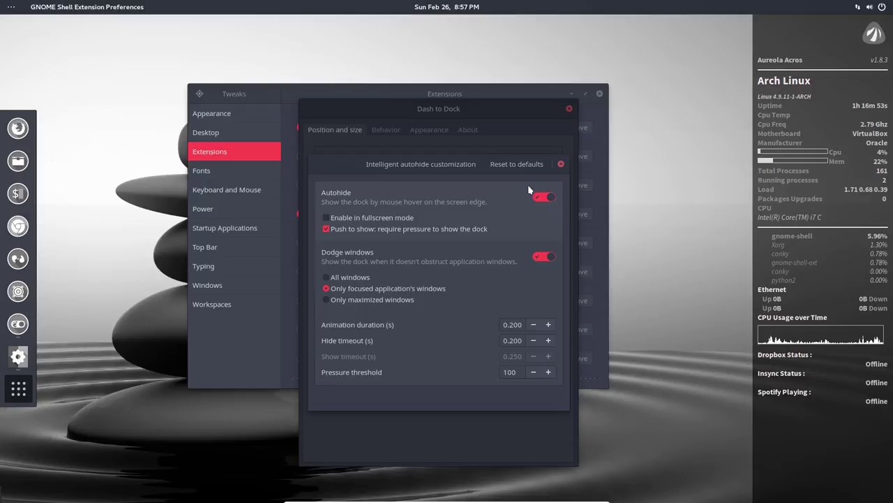
{"action": "left_click", "coordinate": [560, 163]}
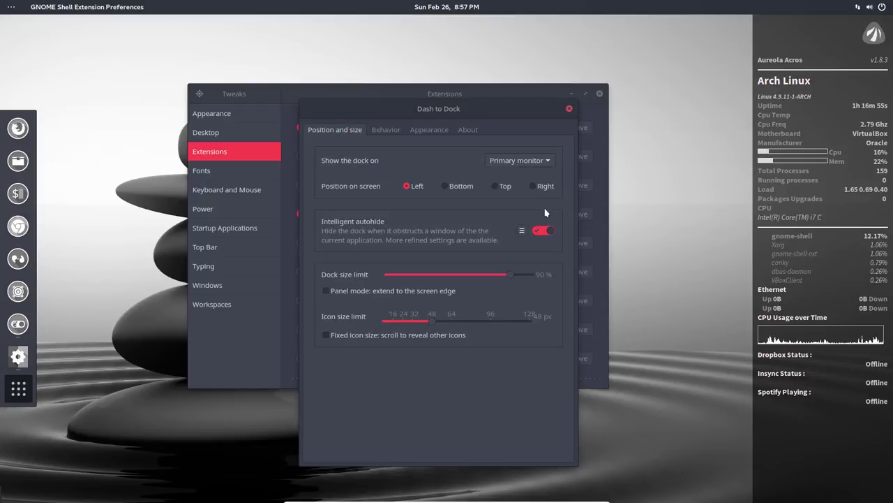
{"action": "left_click", "coordinate": [541, 232]}
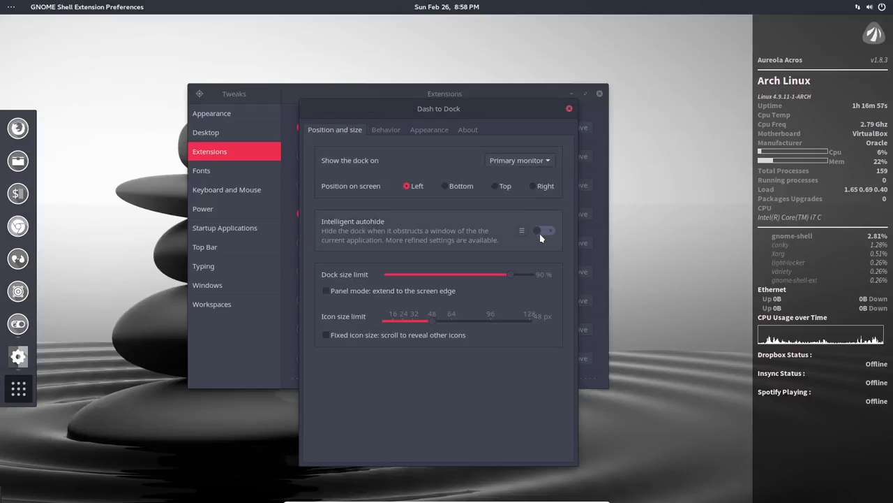
{"action": "left_click_drag", "start_coordinate": [440, 107], "coordinate": [403, 99]}
Re-enable intelligent autohide, set dock size limit to 72%, and try Panel mode on and off.
{"action": "left_click", "coordinate": [478, 222]}
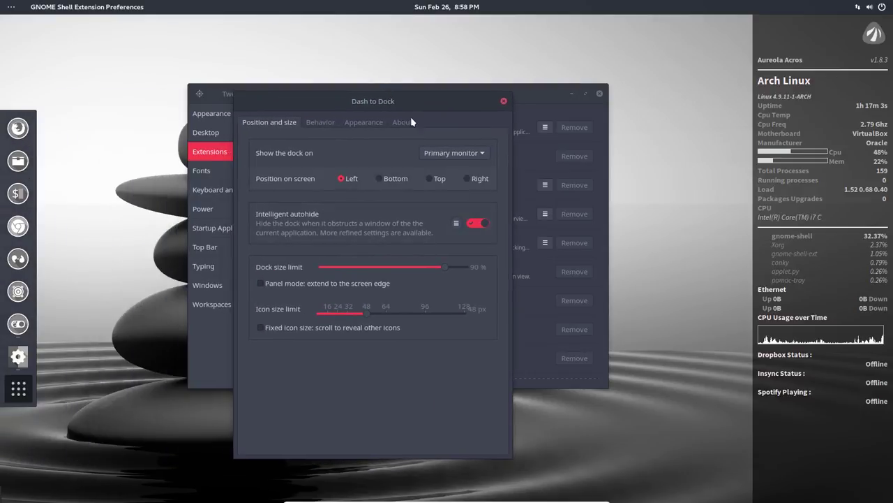
{"action": "mouse_move", "coordinate": [405, 102]}
{"action": "left_mouse_down"}
{"action": "mouse_move", "coordinate": [192, 90]}
{"action": "mouse_move", "coordinate": [400, 88]}
{"action": "left_mouse_up"}
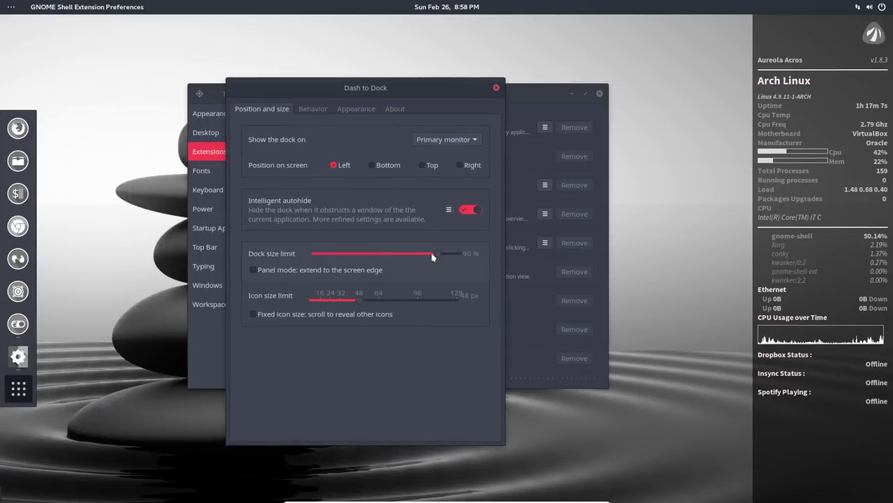
{"action": "left_click_drag", "start_coordinate": [437, 255], "coordinate": [398, 251]}
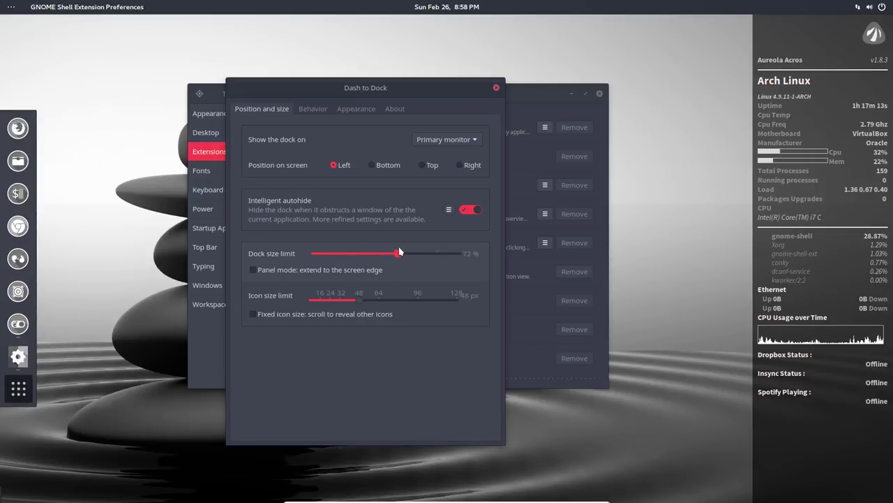
{"action": "left_click", "coordinate": [283, 272]}
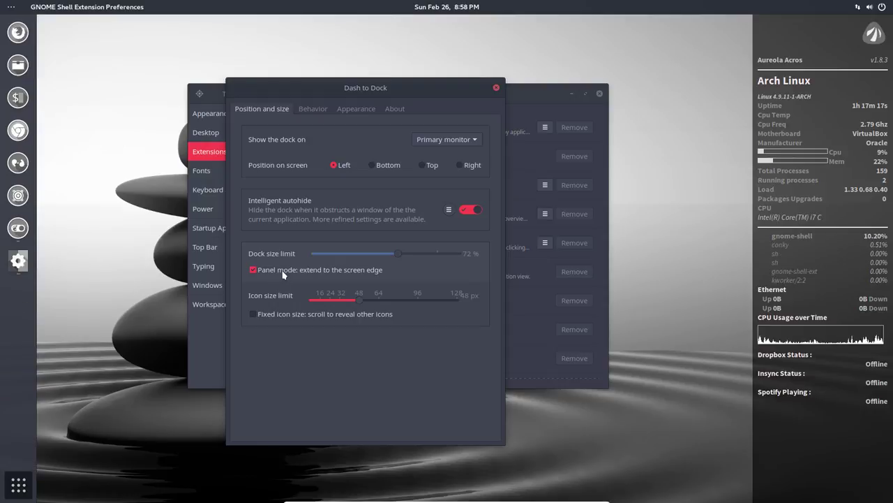
{"action": "left_click", "coordinate": [283, 272]}
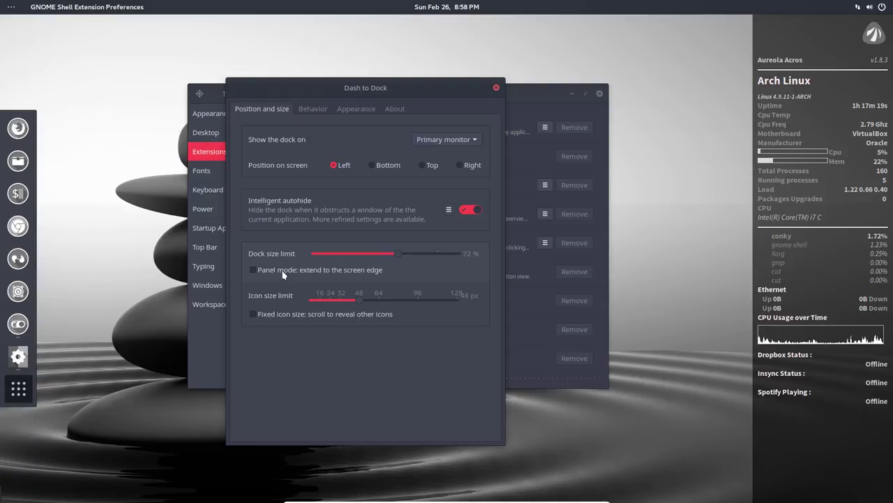
Shrink the icon size limit to 48 px, try Fixed icon size on and off, then show Behavior.
{"action": "left_click_drag", "start_coordinate": [359, 299], "coordinate": [339, 296]}
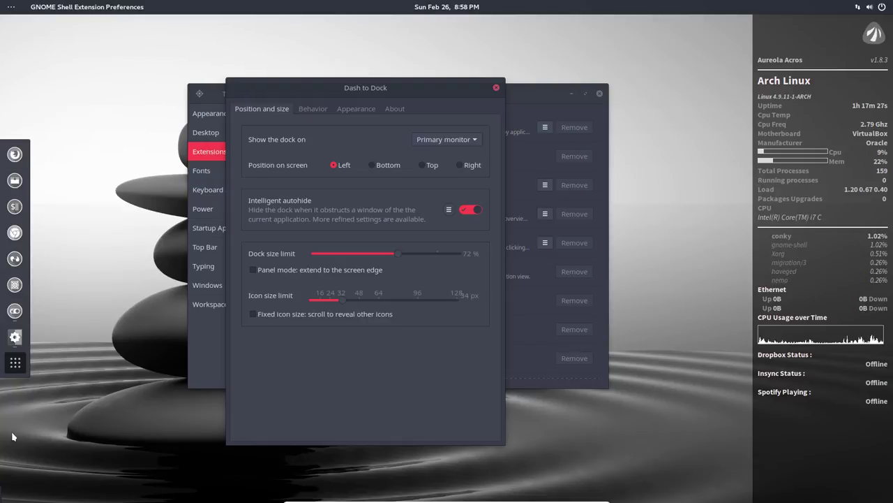
{"action": "left_click_drag", "start_coordinate": [344, 298], "coordinate": [339, 300]}
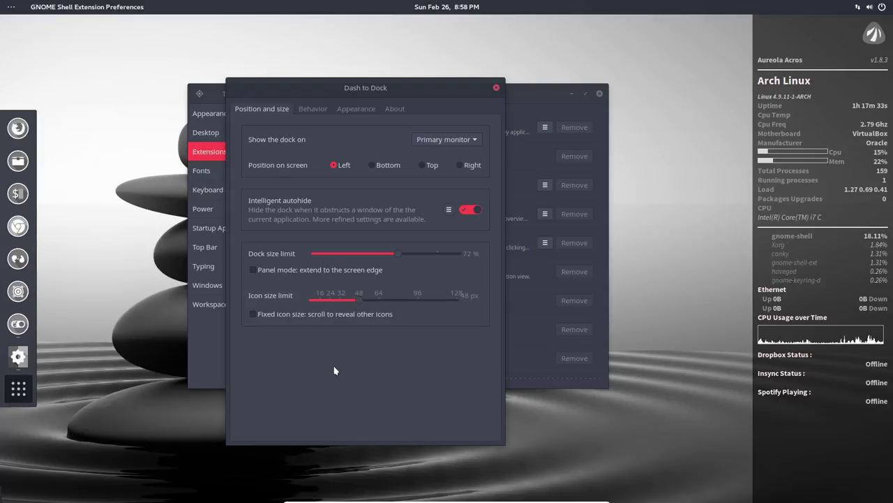
{"action": "left_click", "coordinate": [276, 316]}
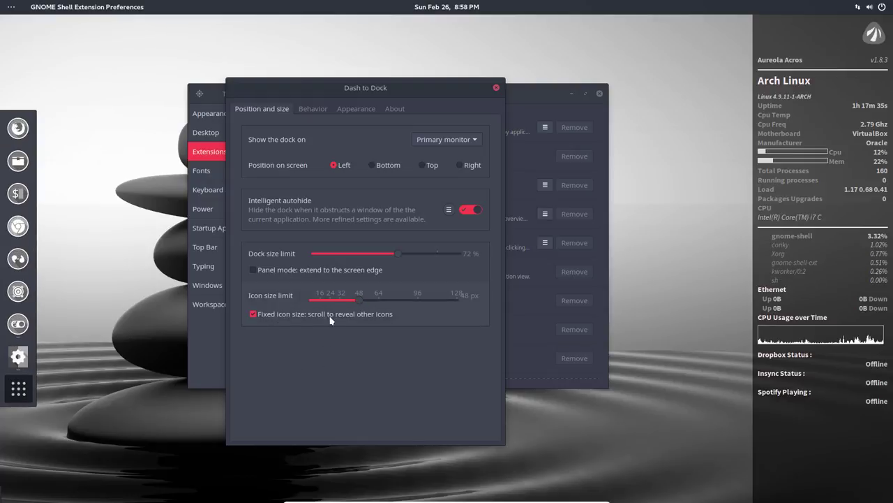
{"action": "left_click", "coordinate": [276, 317]}
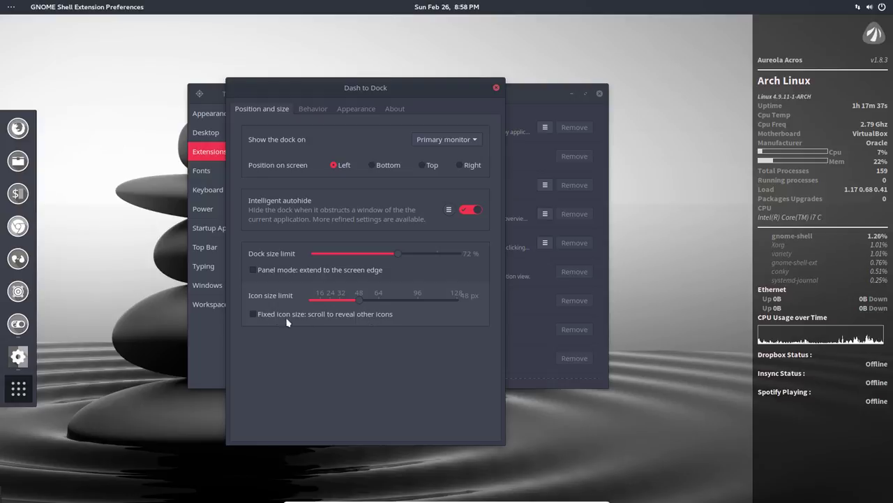
{"action": "left_click", "coordinate": [314, 109]}
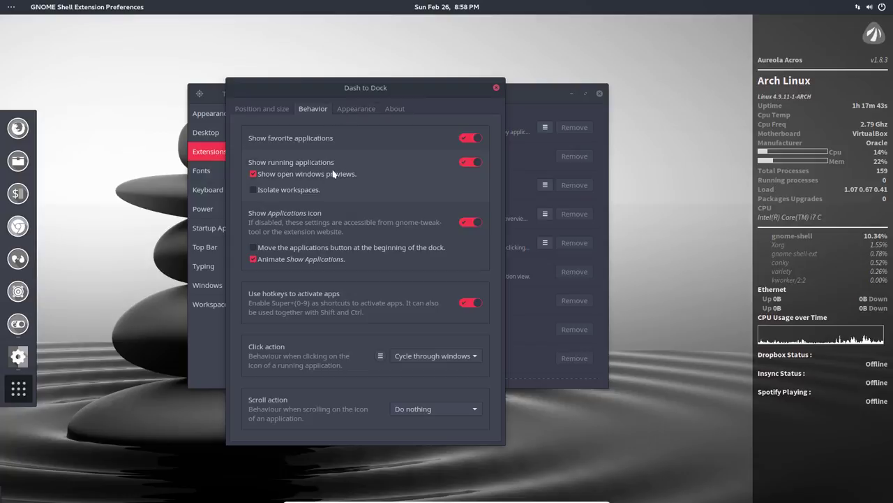
Try the favorite and running applications dock options, opening and closing a terminal from the dock.
{"action": "left_click", "coordinate": [471, 139]}
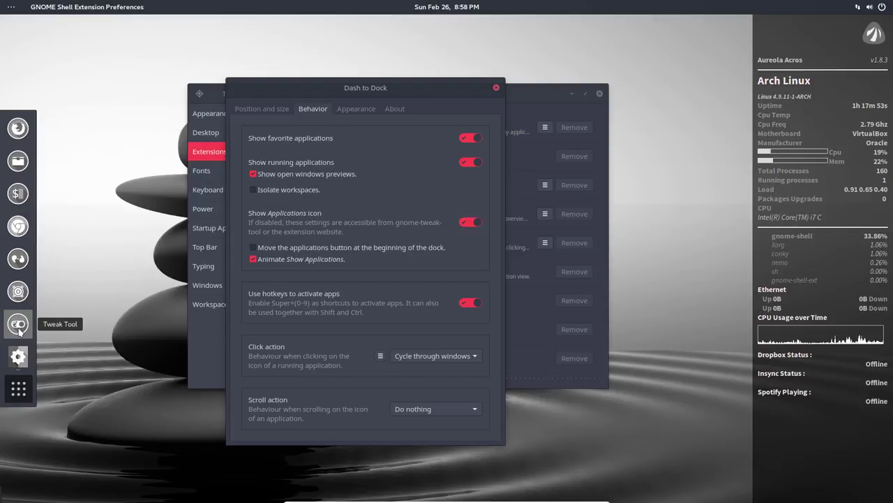
{"action": "left_click", "coordinate": [19, 195]}
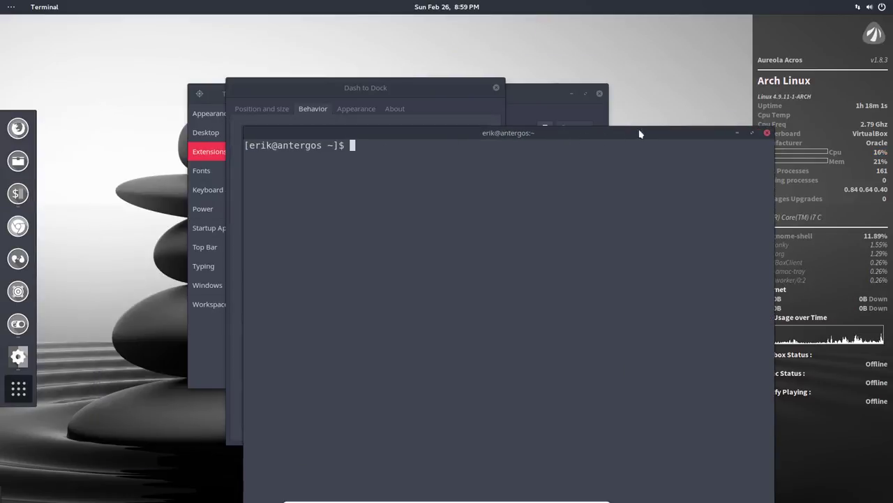
{"action": "left_click", "coordinate": [736, 132]}
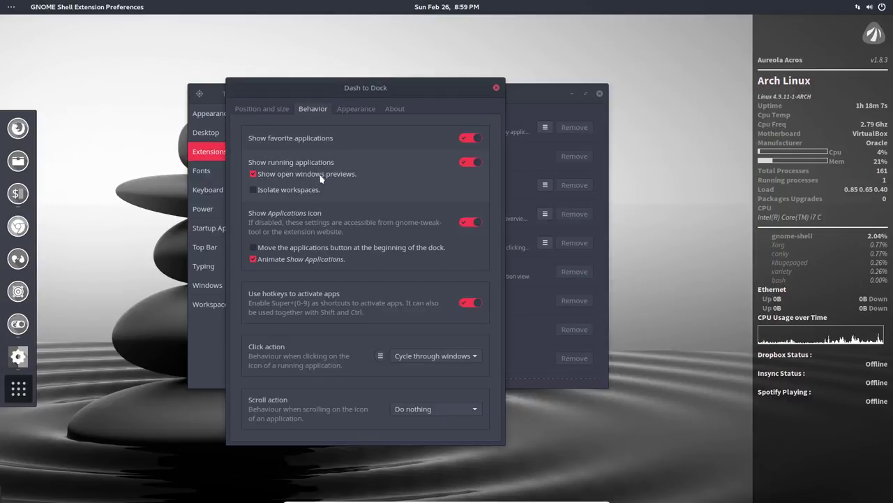
{"action": "left_click", "coordinate": [471, 163]}
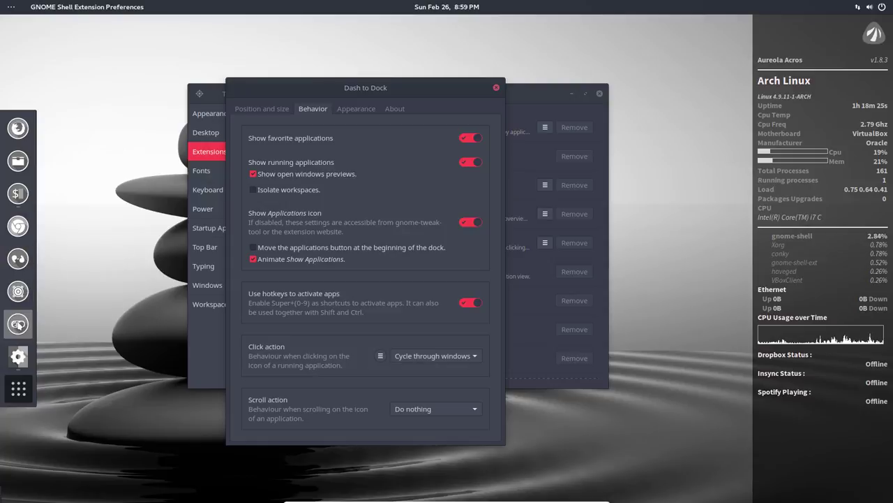
{"action": "left_click", "coordinate": [19, 191]}
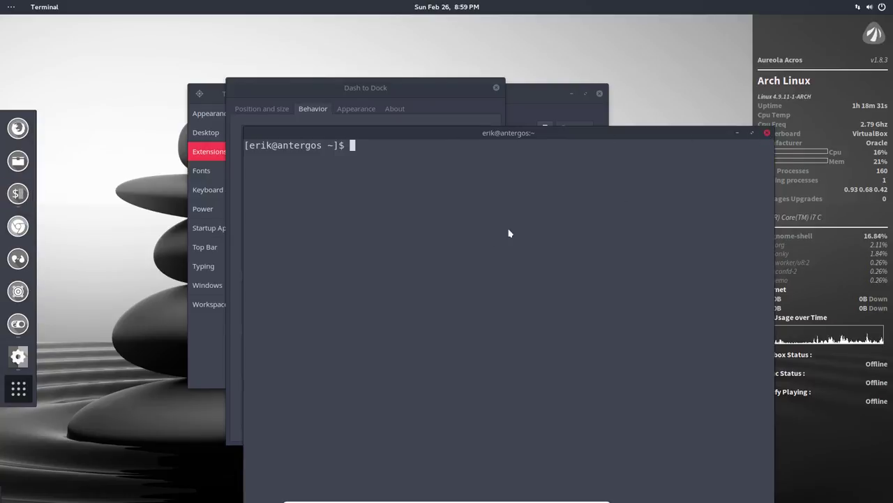
{"action": "key", "text": "ctrl+d"}
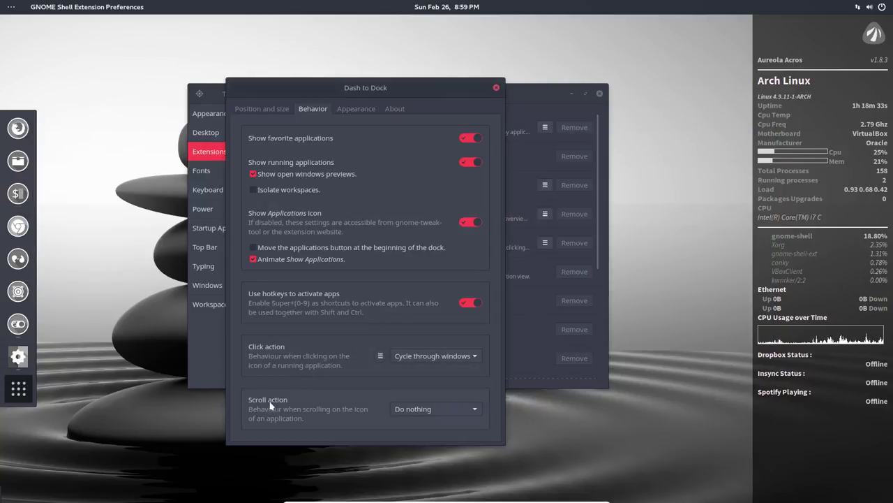
Try cycling windows and switching workspace as scroll action, finally setting it to Do nothing.
{"action": "left_click", "coordinate": [436, 415]}
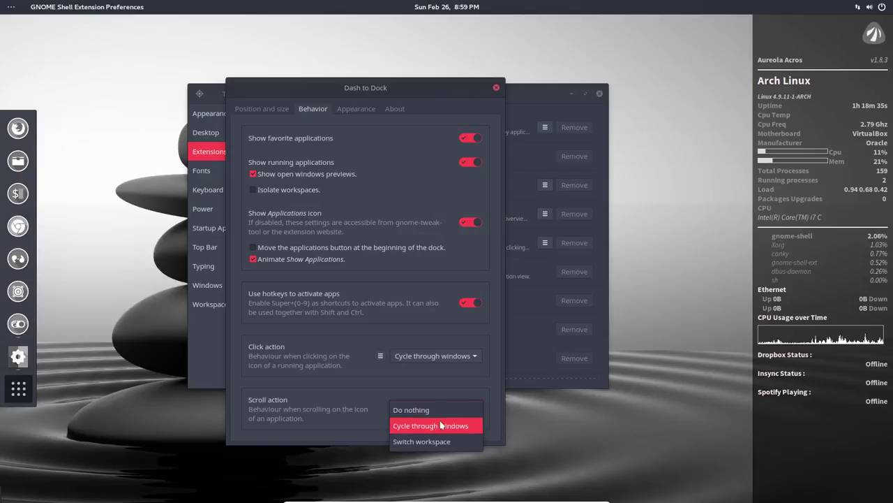
{"action": "left_click", "coordinate": [440, 428]}
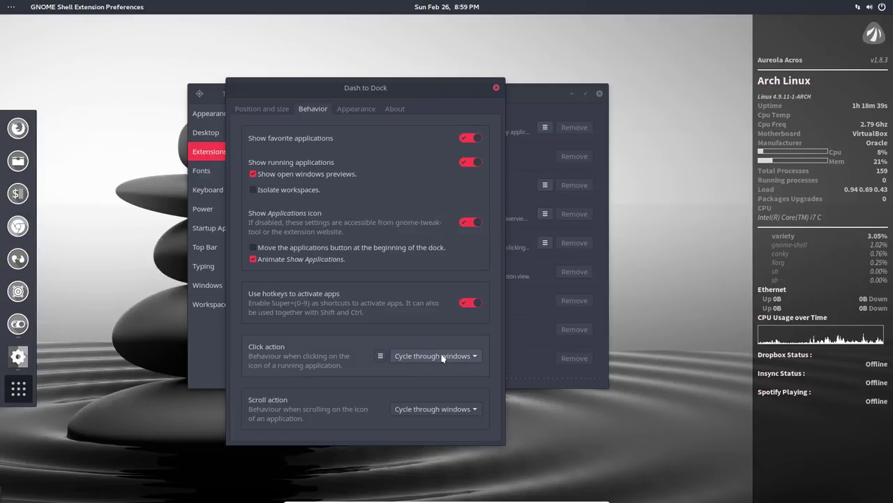
{"action": "left_click", "coordinate": [440, 409]}
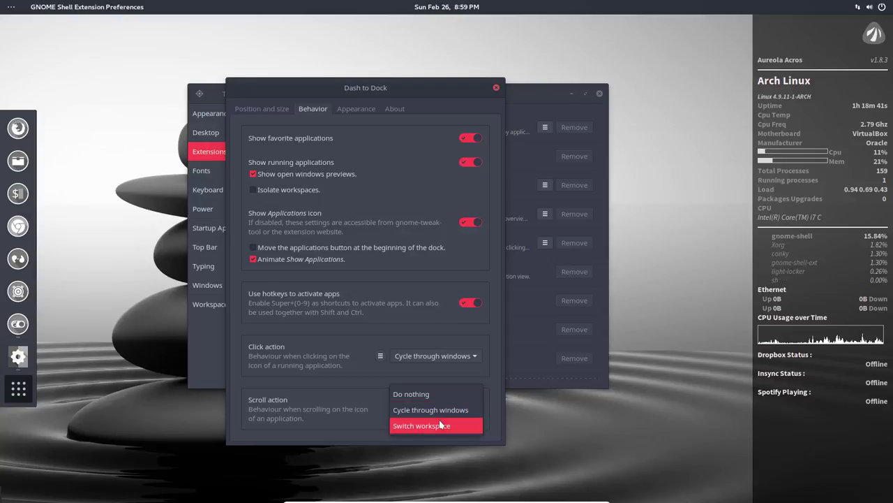
{"action": "left_click", "coordinate": [440, 424]}
{"action": "left_click", "coordinate": [432, 414]}
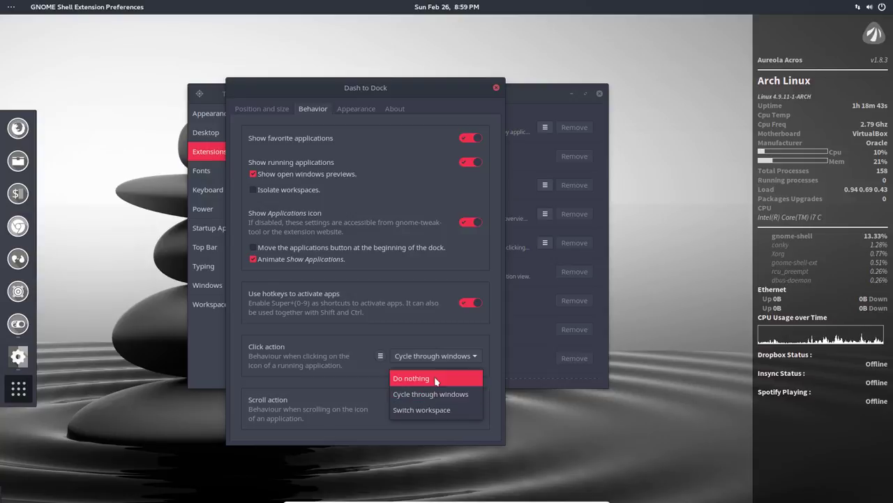
{"action": "left_click", "coordinate": [435, 379]}
In Appearance, try the built-in theme and a dark red dash colour, then turn both off.
{"action": "left_click", "coordinate": [358, 110]}
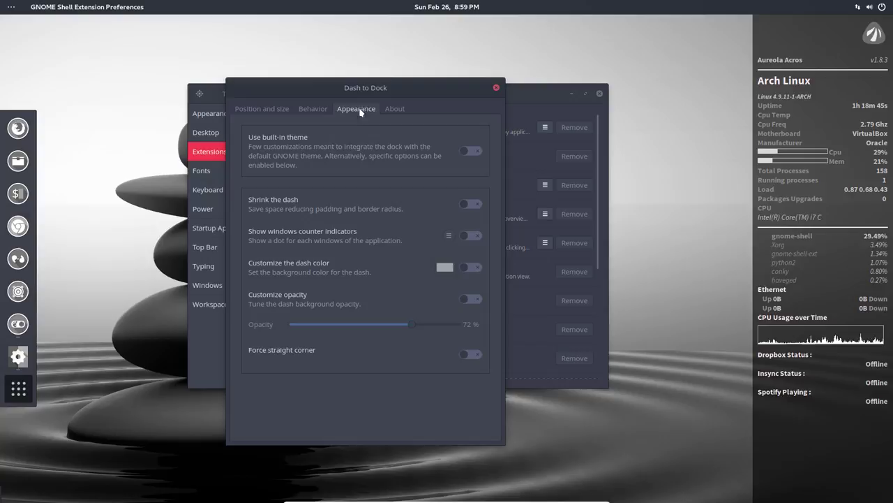
{"action": "left_click", "coordinate": [469, 153]}
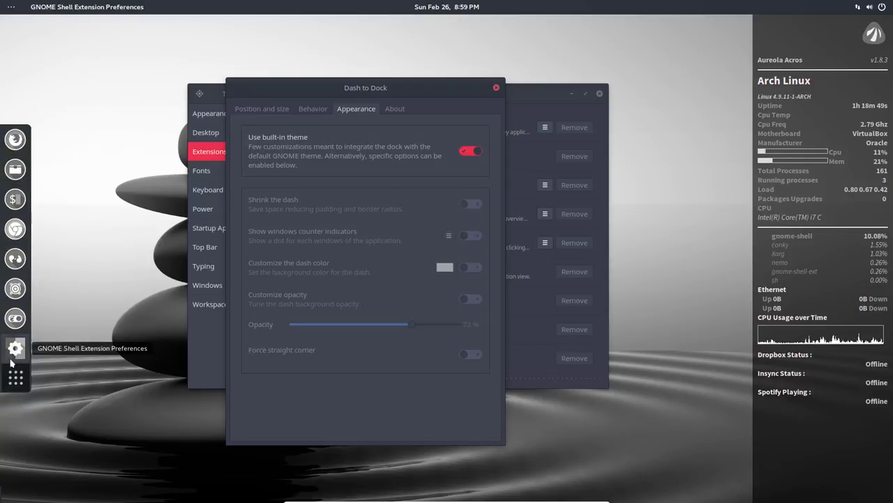
{"action": "left_click", "coordinate": [459, 152]}
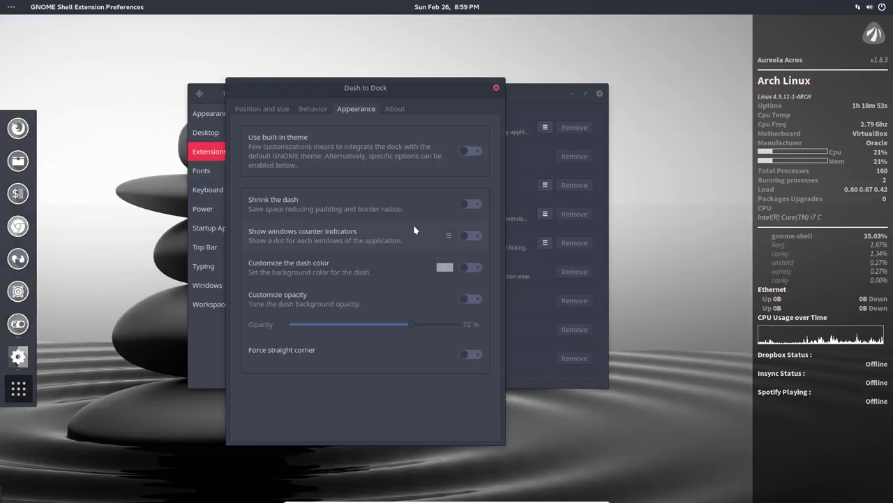
{"action": "left_click", "coordinate": [470, 267]}
{"action": "left_click", "coordinate": [443, 268]}
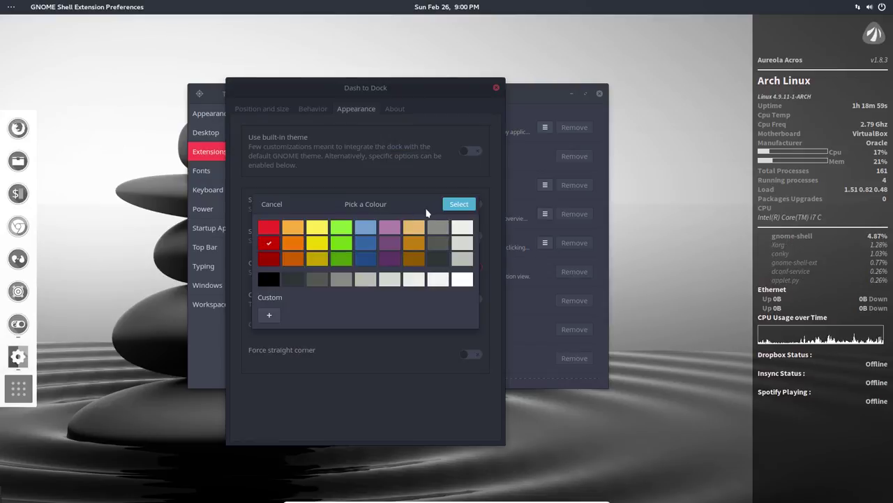
{"action": "left_click", "coordinate": [459, 204]}
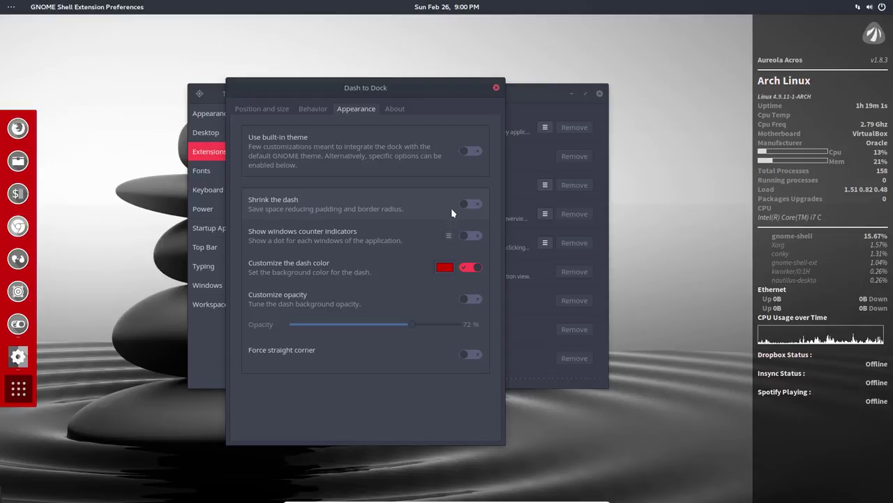
{"action": "left_click", "coordinate": [460, 271]}
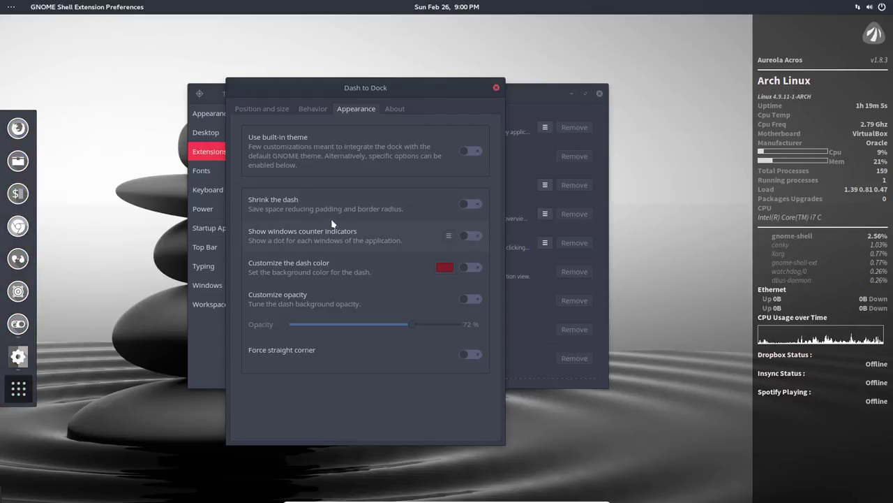
Try Shrink the dash, set customized dash opacity to 40%, and close the settings.
{"action": "left_click", "coordinate": [474, 205]}
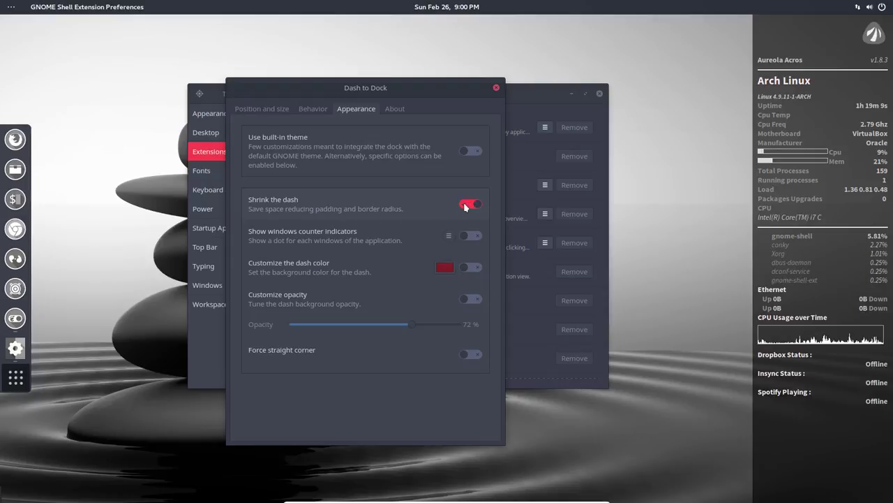
{"action": "left_click", "coordinate": [465, 205]}
{"action": "left_click", "coordinate": [475, 206]}
{"action": "left_click", "coordinate": [466, 209]}
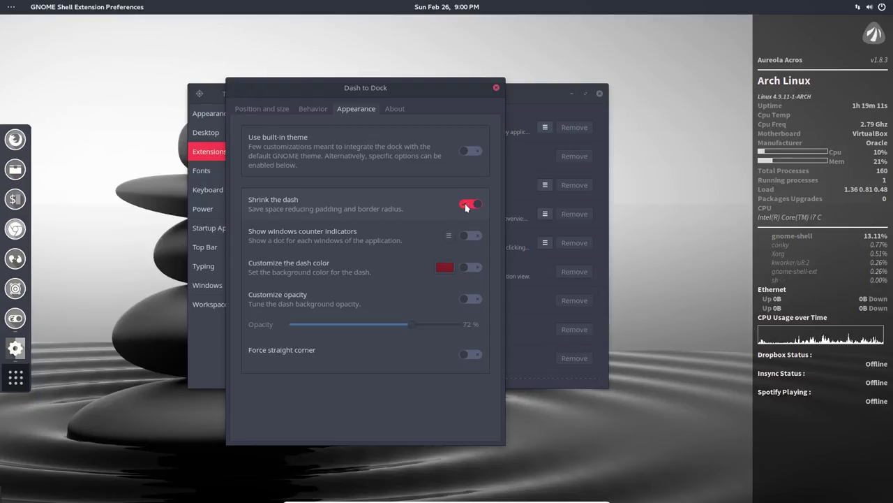
{"action": "left_click", "coordinate": [472, 300]}
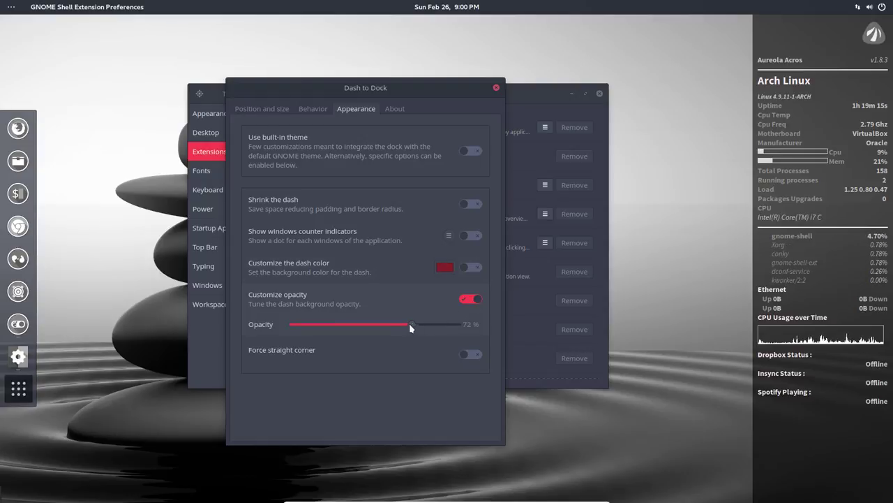
{"action": "left_click_drag", "start_coordinate": [409, 324], "coordinate": [354, 327]}
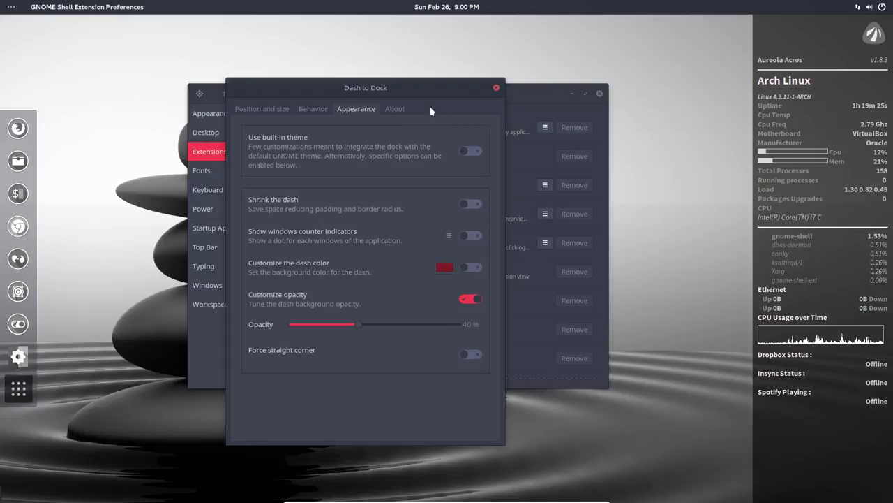
{"action": "left_click", "coordinate": [496, 90]}
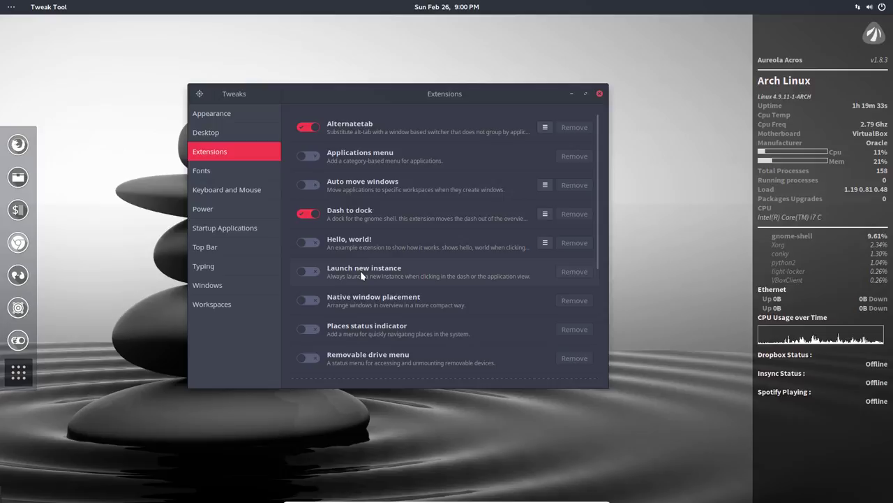
Scroll to the bottom of the Extensions list, past Status menu buttons, User themes and Window list.
{"action": "scroll", "coordinate": [356, 293], "scroll_direction": "down", "scroll_amount": 3}
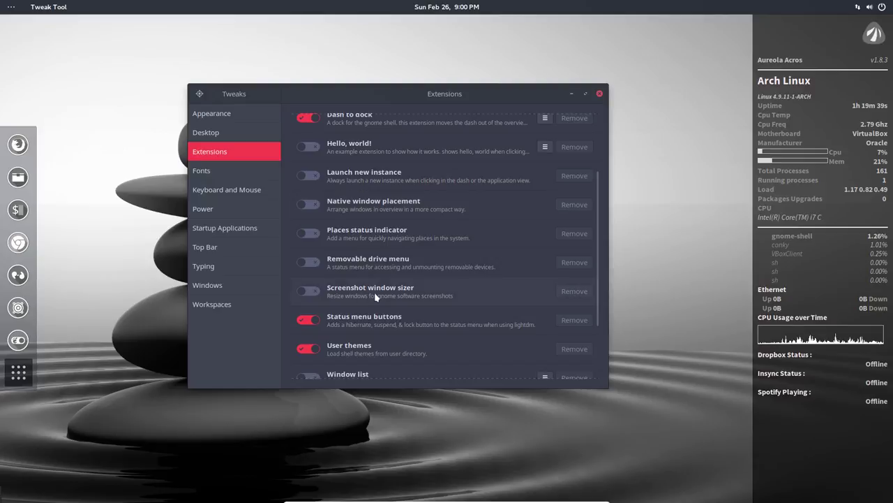
{"action": "scroll", "coordinate": [374, 292], "scroll_direction": "down", "scroll_amount": 3}
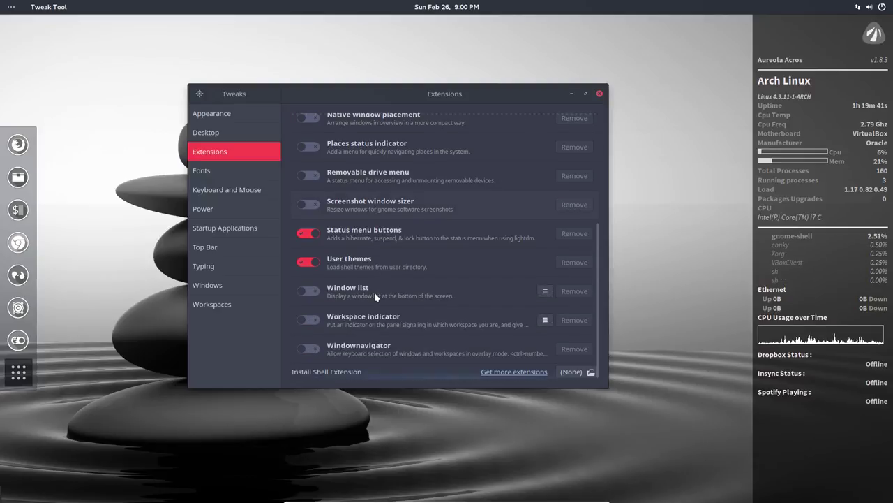
Open the extensions website and permanently allow the GNOME Shell integration request.
{"action": "left_click", "coordinate": [509, 372]}
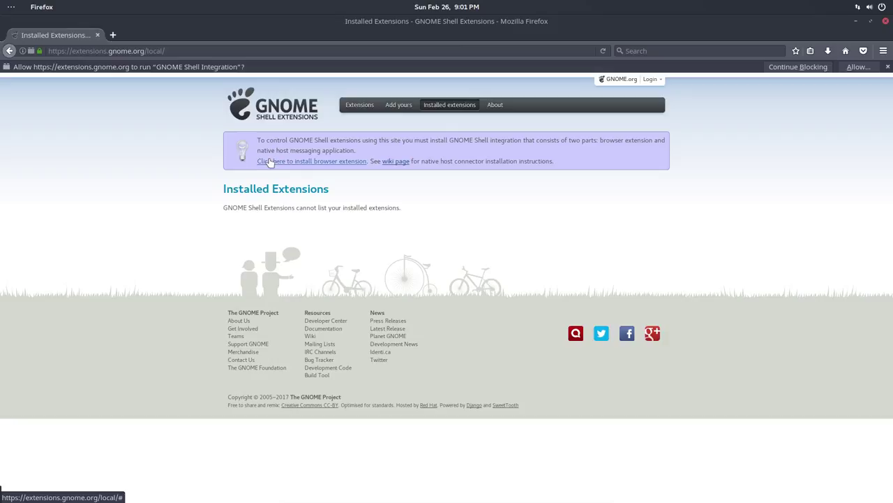
{"action": "left_click", "coordinate": [349, 164]}
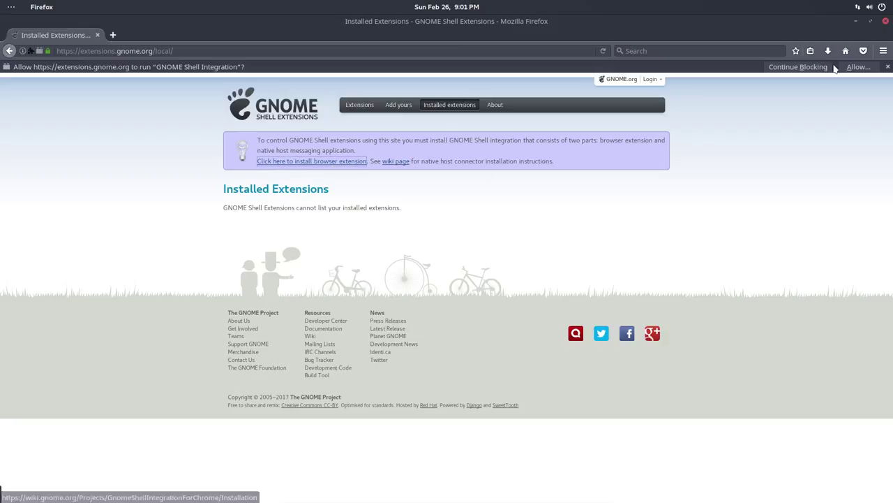
{"action": "left_click", "coordinate": [857, 67]}
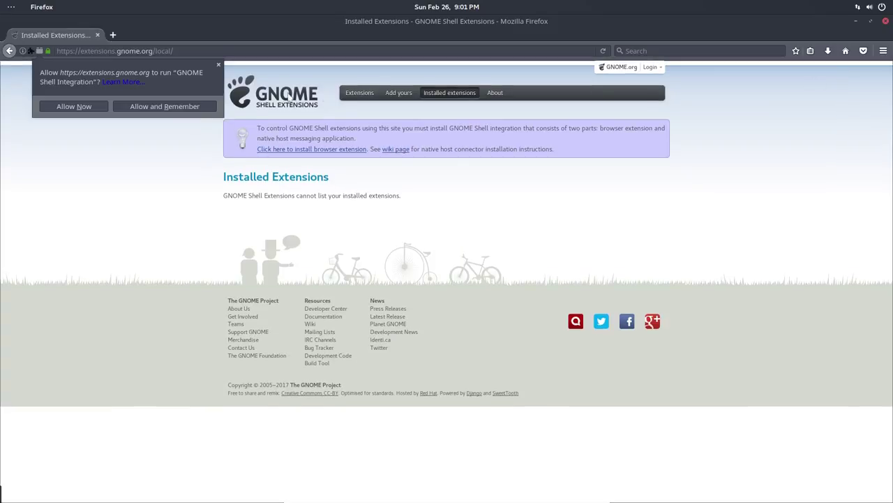
{"action": "left_click", "coordinate": [168, 107]}
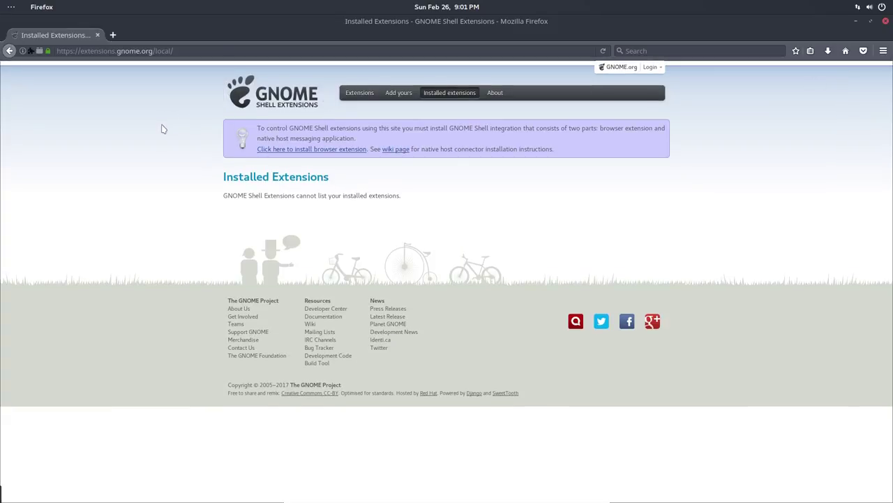
Allow and install the GNOME Shell integration add-on, then reload the installed extensions list.
{"action": "left_click", "coordinate": [321, 150]}
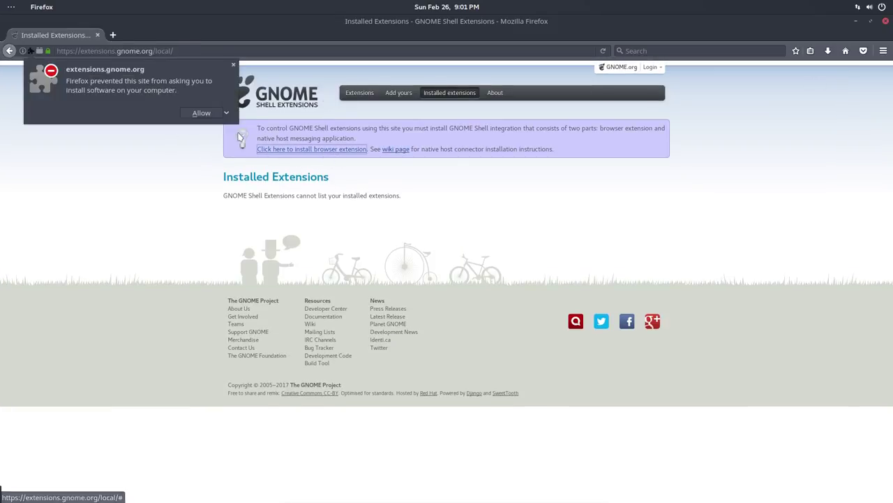
{"action": "left_click", "coordinate": [201, 113]}
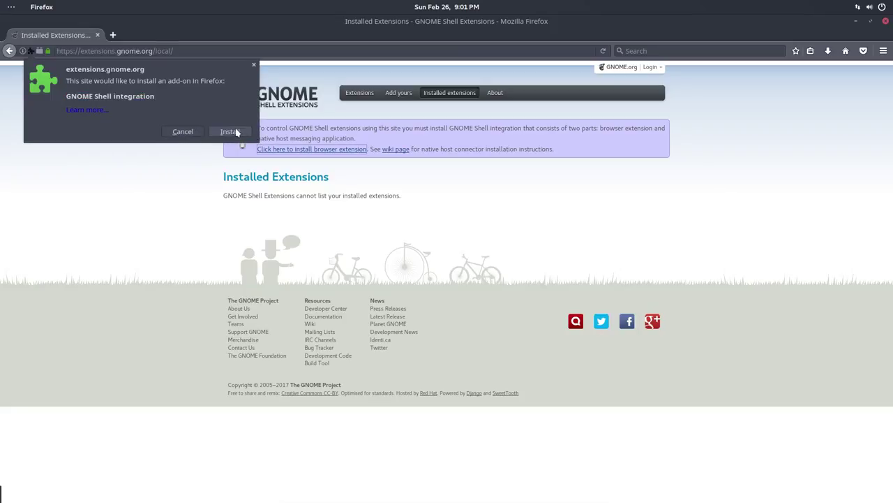
{"action": "left_click", "coordinate": [232, 132]}
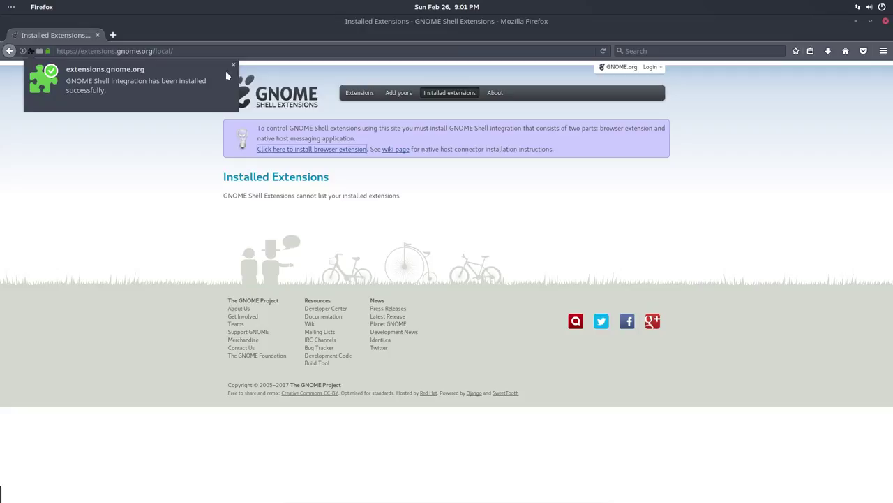
{"action": "left_click", "coordinate": [233, 65]}
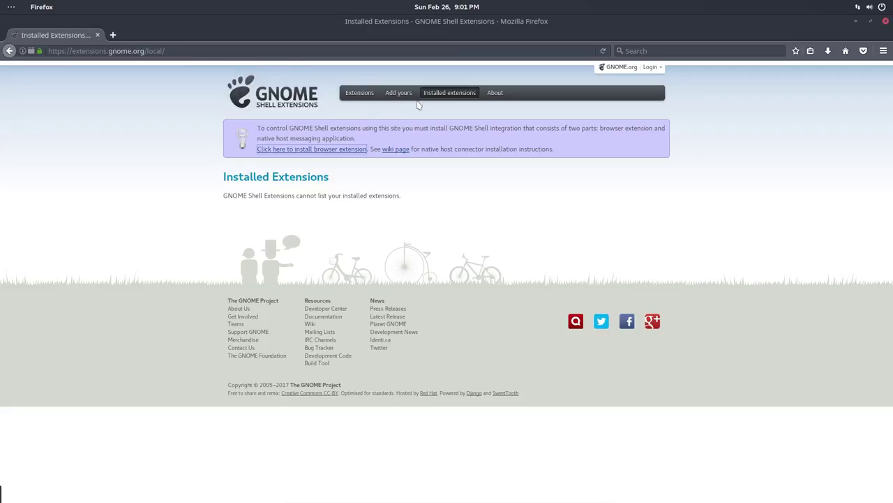
{"action": "left_click", "coordinate": [454, 105]}
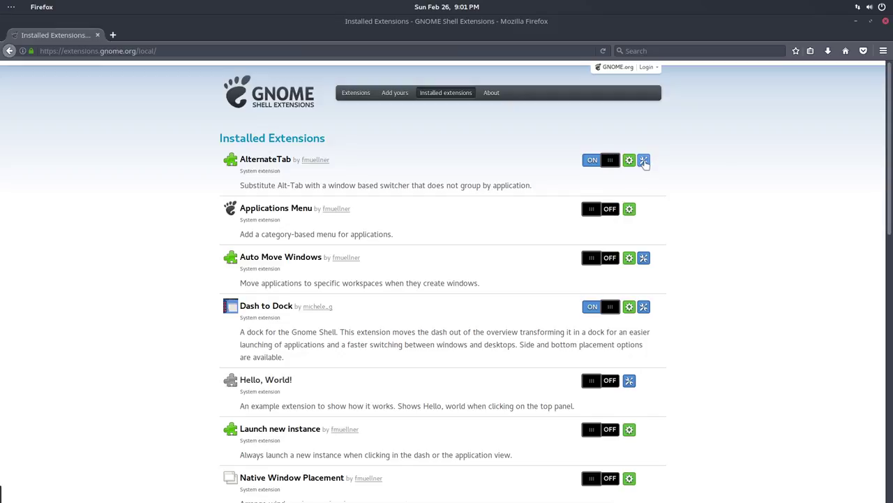
Scroll the Installed Extensions list, close the Dash to Dock settings window, and scroll back up.
{"action": "scroll", "coordinate": [363, 286], "scroll_direction": "down", "scroll_amount": 2}
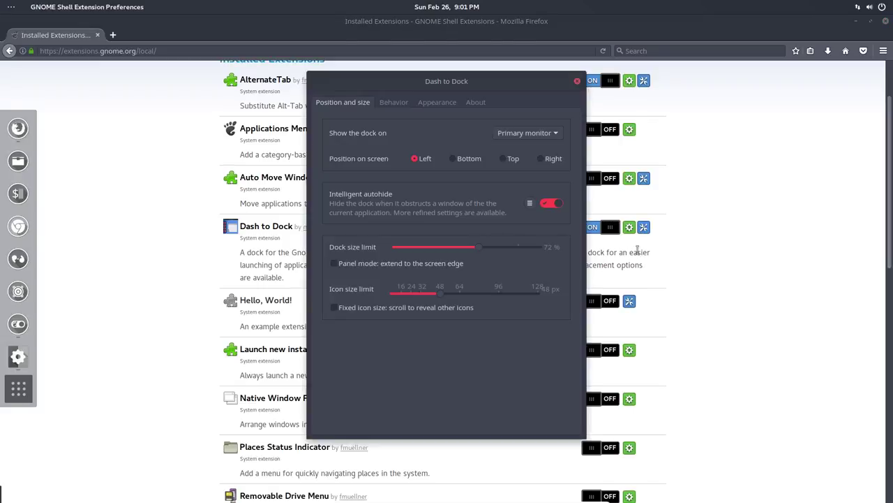
{"action": "left_click", "coordinate": [578, 82]}
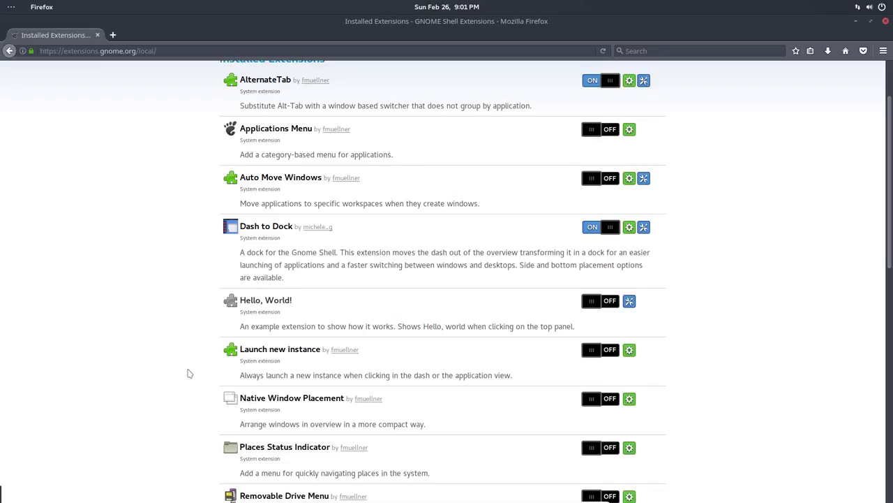
{"action": "scroll", "coordinate": [188, 373], "scroll_direction": "up", "scroll_amount": 2}
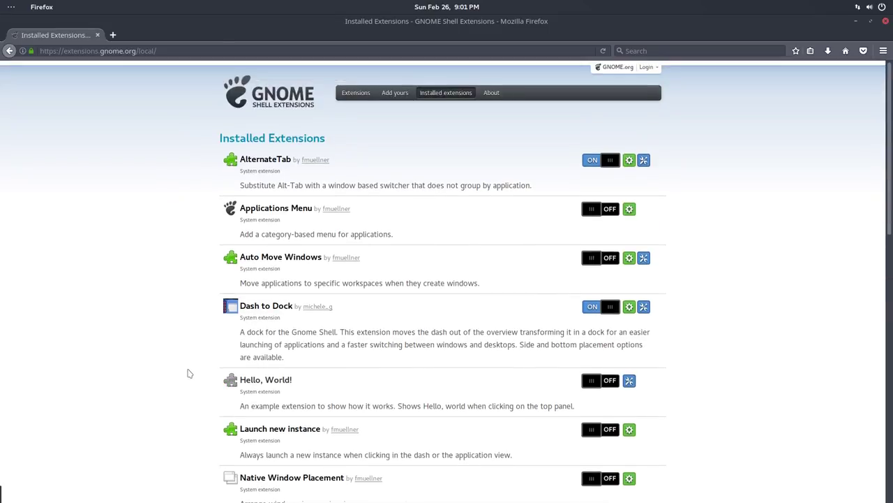
Browse all extensions, keeping the popularity sort order.
{"action": "left_click", "coordinate": [358, 93]}
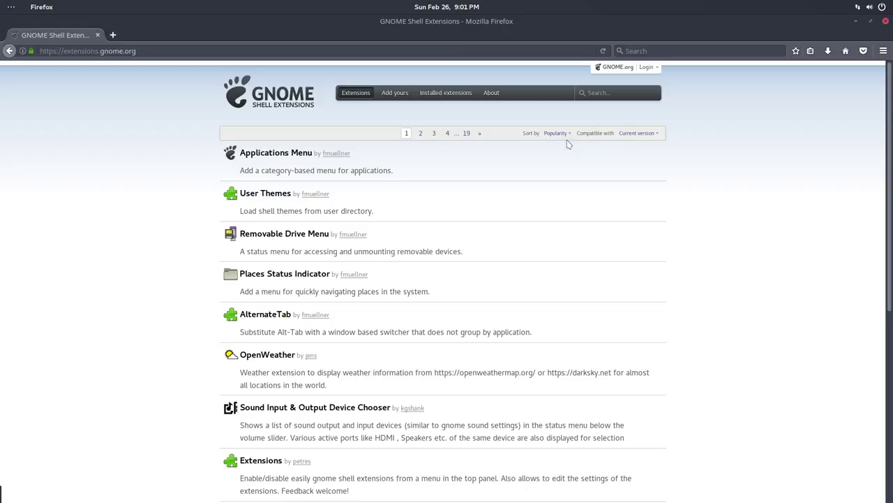
{"action": "left_click", "coordinate": [567, 134]}
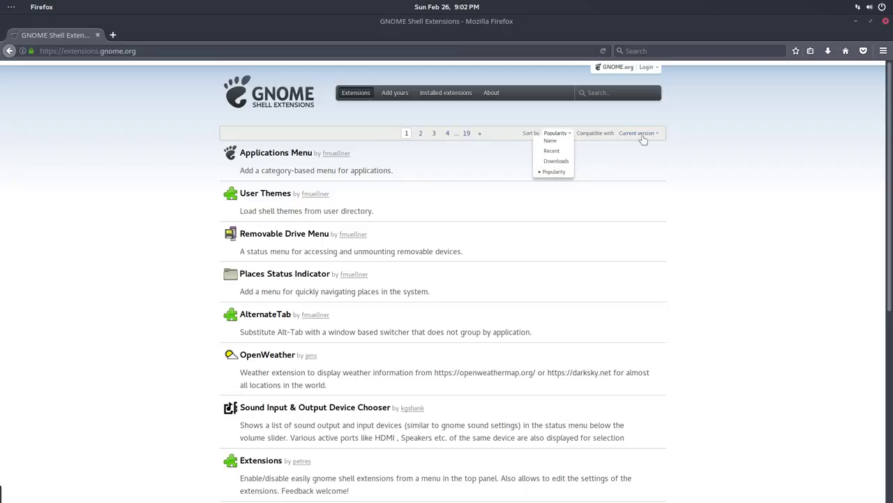
{"action": "left_click", "coordinate": [636, 190]}
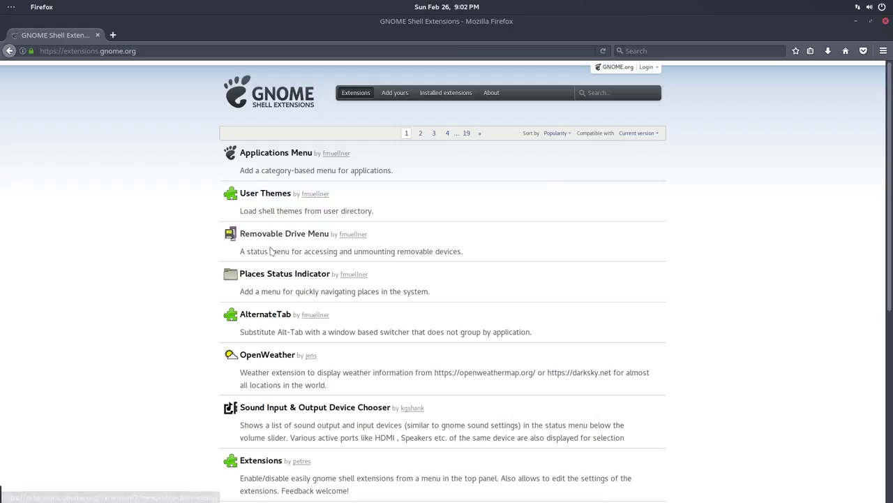
Scroll to the pager and open page 2, headed by Caffeine and No Topleft Hot Corner.
{"action": "scroll", "coordinate": [184, 309], "scroll_direction": "down", "scroll_amount": 3}
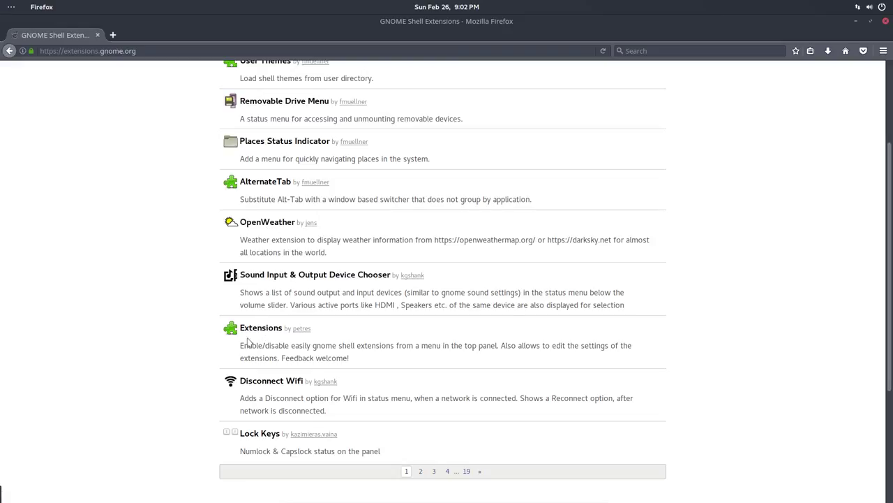
{"action": "scroll", "coordinate": [202, 328], "scroll_direction": "down", "scroll_amount": 2}
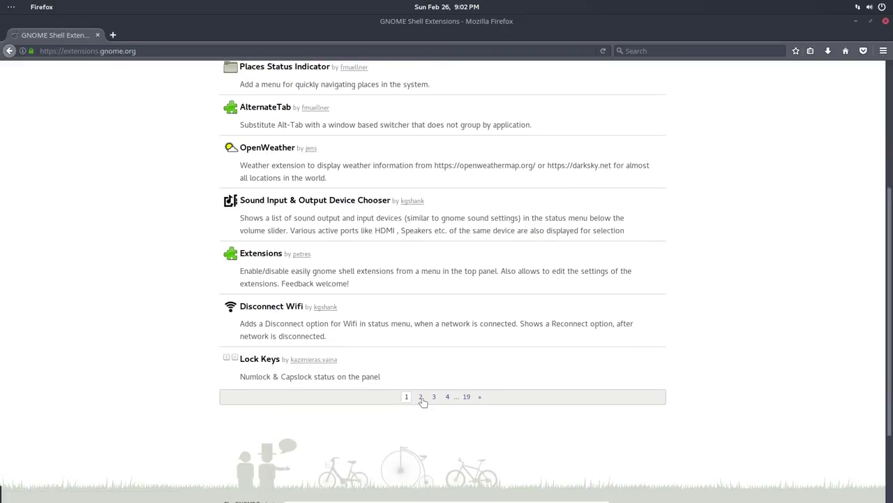
{"action": "left_click", "coordinate": [420, 397]}
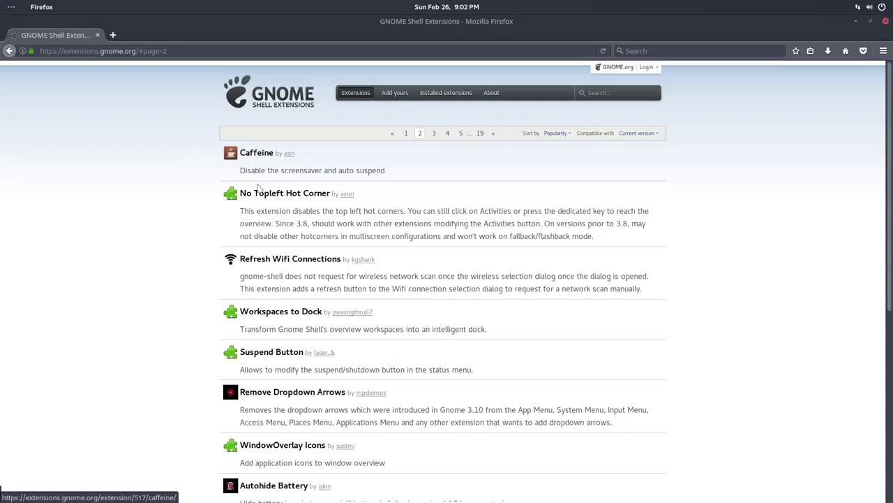
{"action": "scroll", "coordinate": [206, 250], "scroll_direction": "down", "scroll_amount": 2}
{"action": "scroll", "coordinate": [203, 249], "scroll_direction": "down", "scroll_amount": 4}
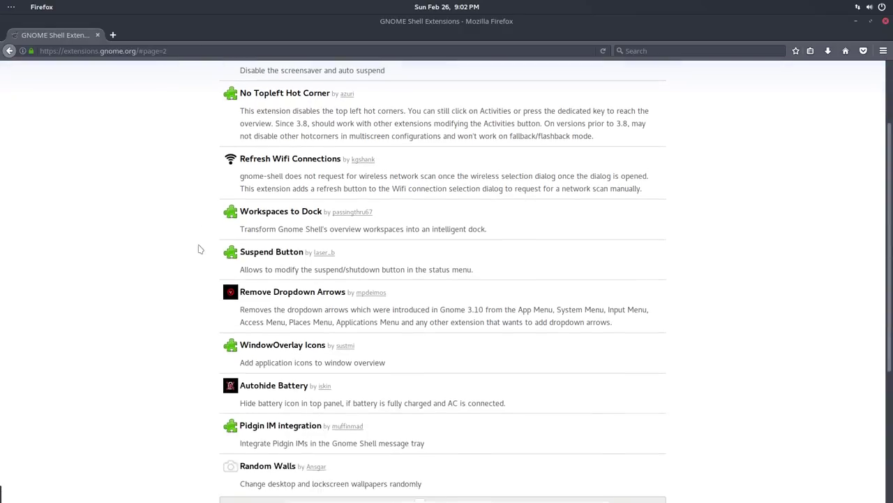
{"action": "scroll", "coordinate": [199, 249], "scroll_direction": "down", "scroll_amount": 2}
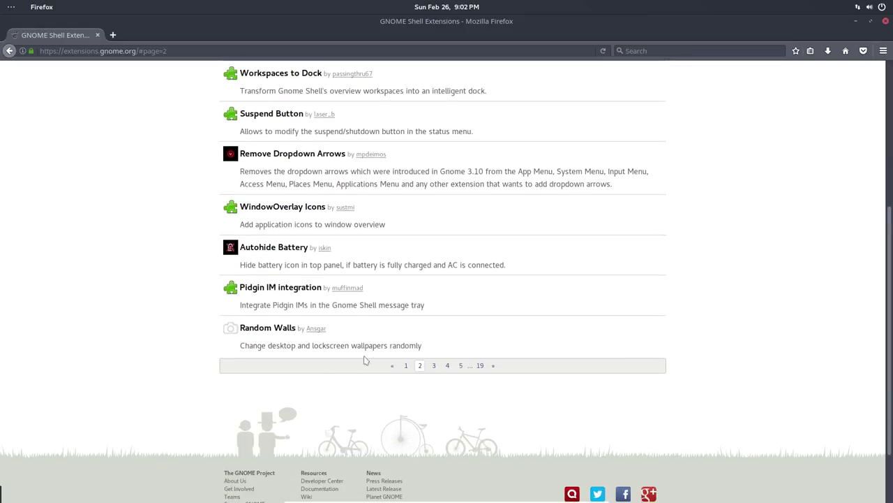
{"action": "scroll", "coordinate": [633, 262], "scroll_direction": "up", "scroll_amount": 8}
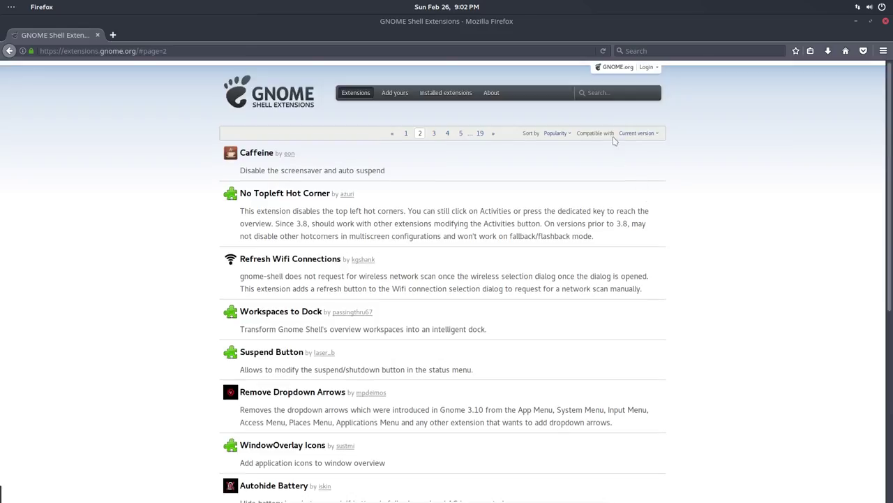
Search the catalogue for 'trans' and open the Glassy GNOME extension page.
{"action": "left_click", "coordinate": [608, 92]}
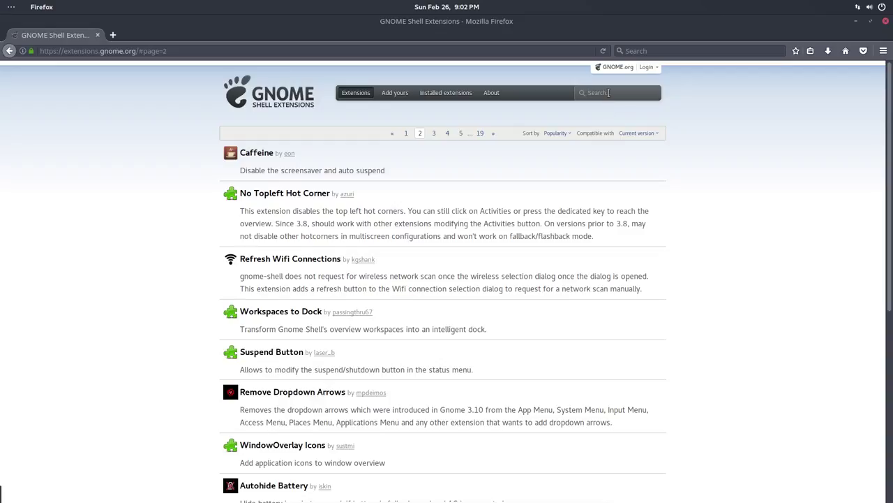
{"action": "type", "text": "tran"}
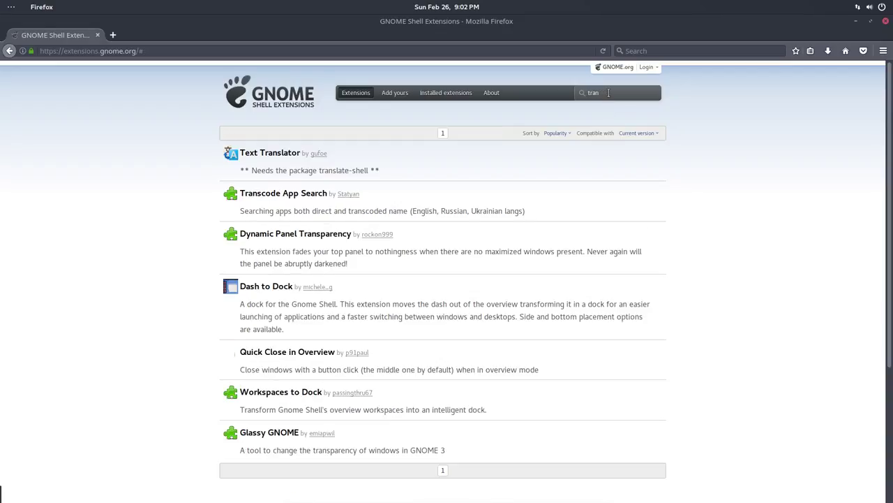
{"action": "type", "text": "sparent"}
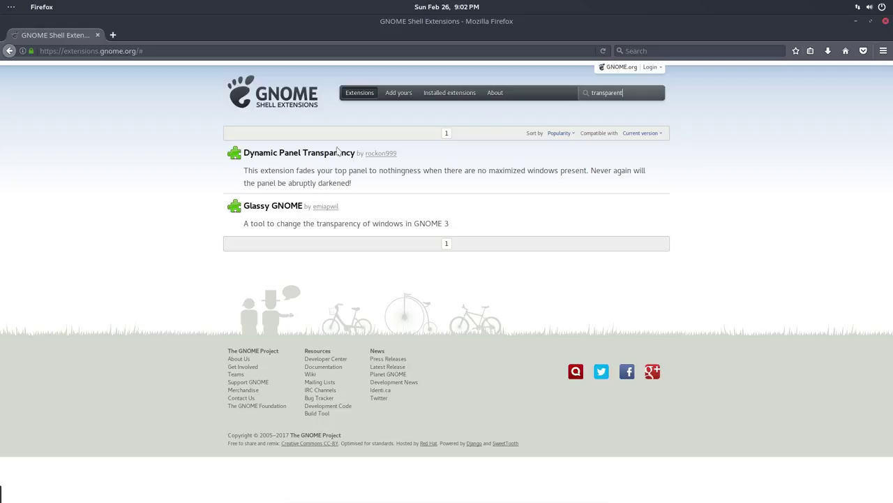
{"action": "left_click", "coordinate": [287, 211]}
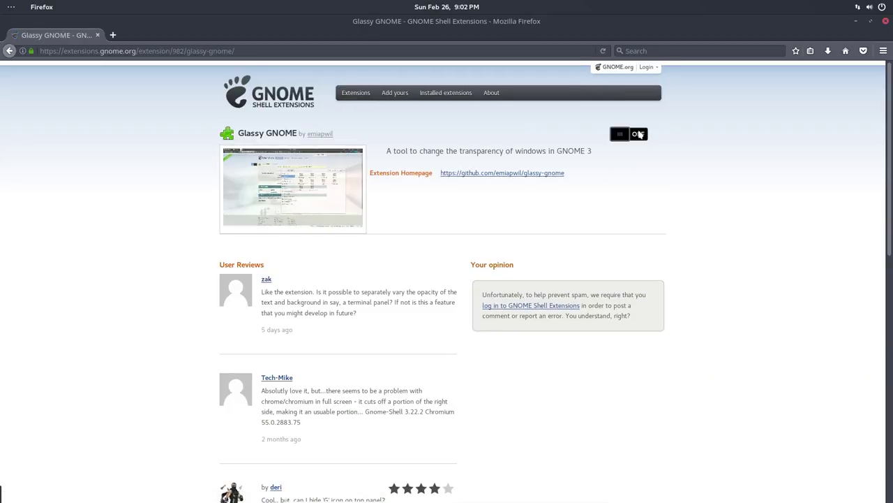
Turn Glassy GNOME on, confirm its installation, and restore the browser to a smaller window.
{"action": "left_click", "coordinate": [639, 134]}
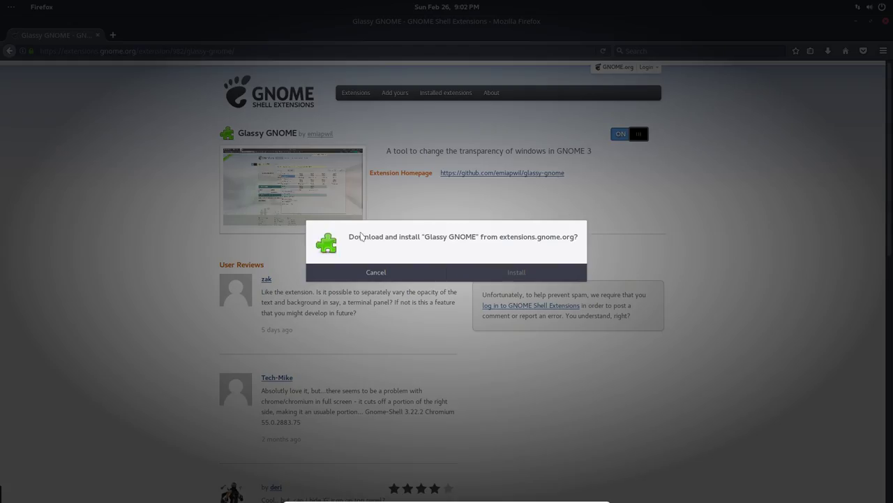
{"action": "left_click", "coordinate": [517, 274]}
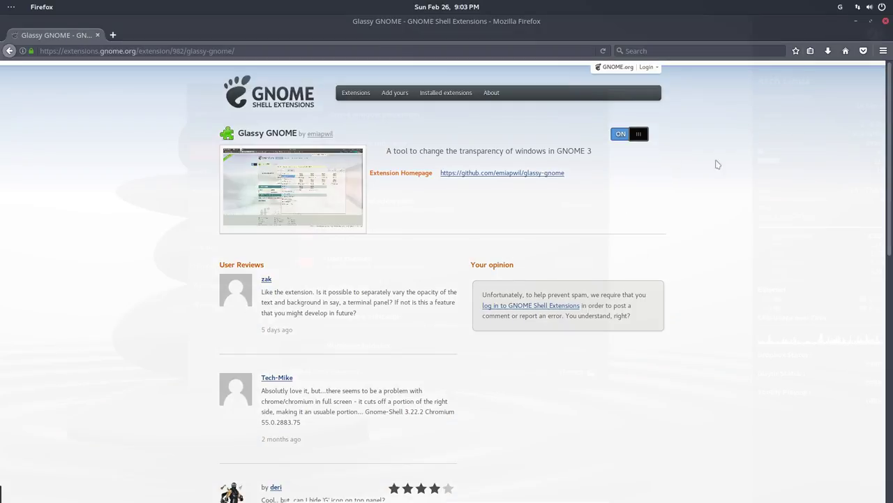
{"action": "left_click_drag", "start_coordinate": [675, 21], "coordinate": [637, 167]}
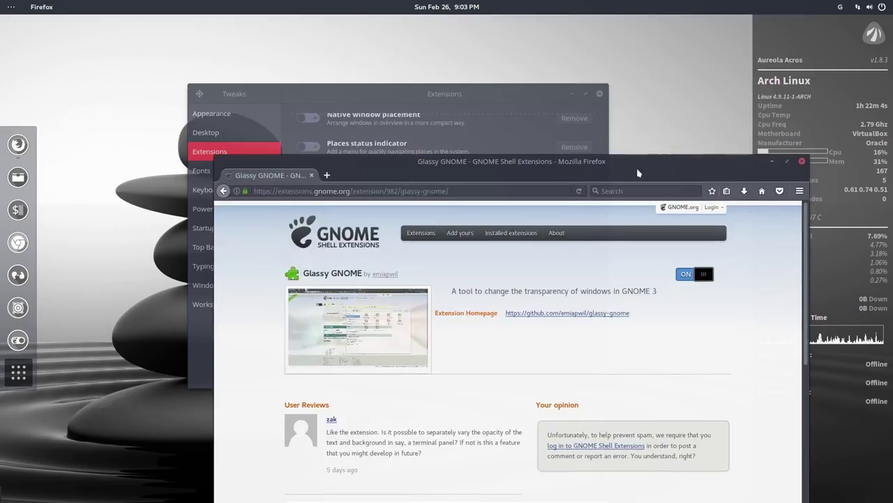
Arrange the Tweaks and Firefox windows so both are visible and translucency shows.
{"action": "left_click", "coordinate": [445, 99]}
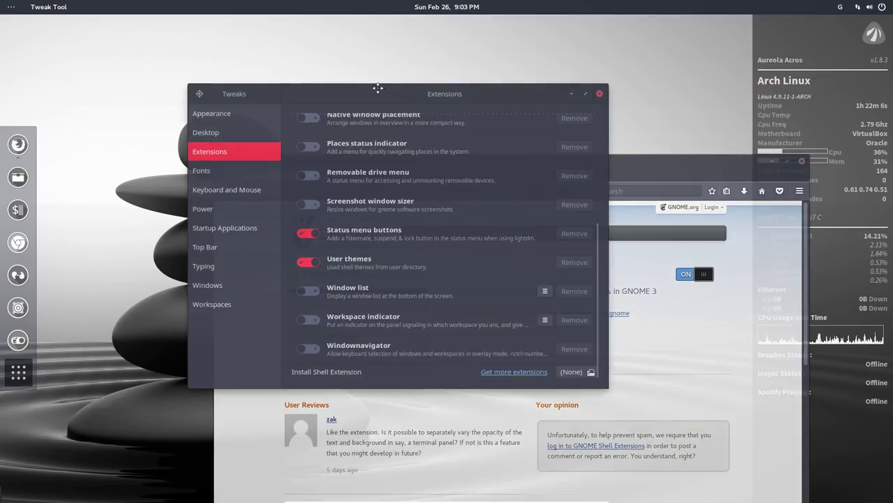
{"action": "left_click_drag", "start_coordinate": [404, 97], "coordinate": [279, 63]}
{"action": "left_click", "coordinate": [541, 166]}
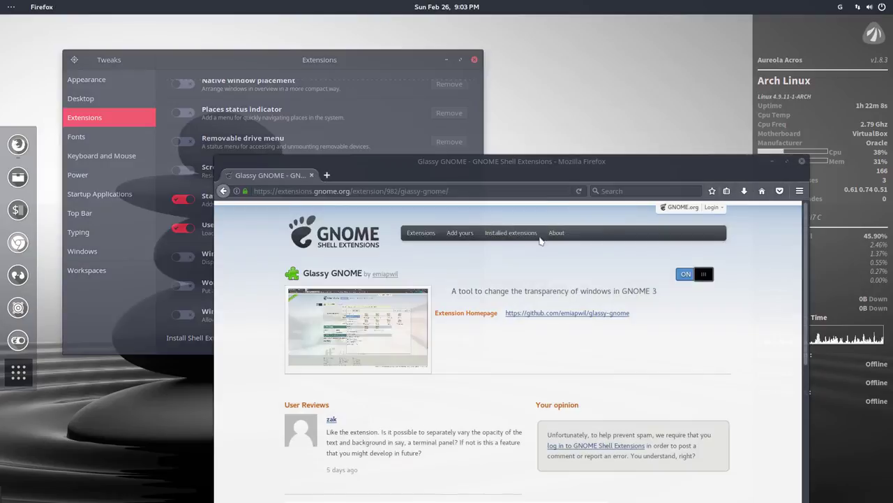
{"action": "left_click_drag", "start_coordinate": [500, 169], "coordinate": [524, 107]}
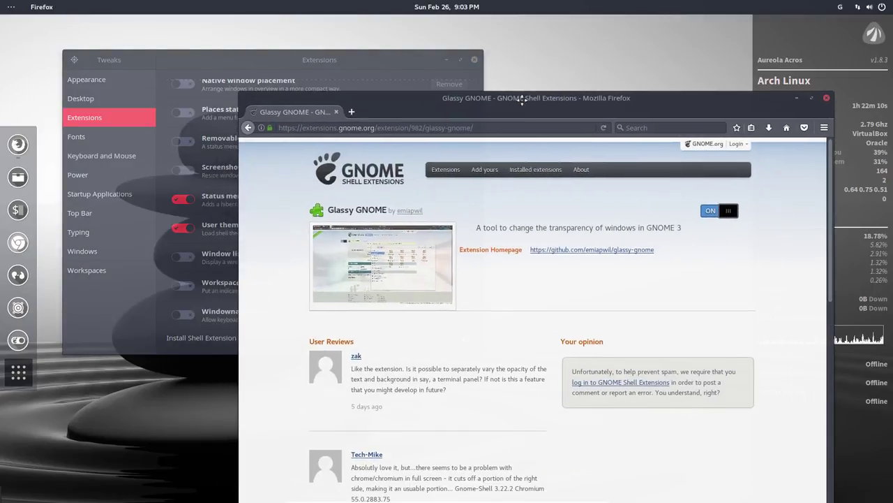
Close Tweak Tool and relaunch it from the dock.
{"action": "left_click", "coordinate": [142, 301]}
{"action": "scroll", "coordinate": [233, 323], "scroll_direction": "up", "scroll_amount": 5}
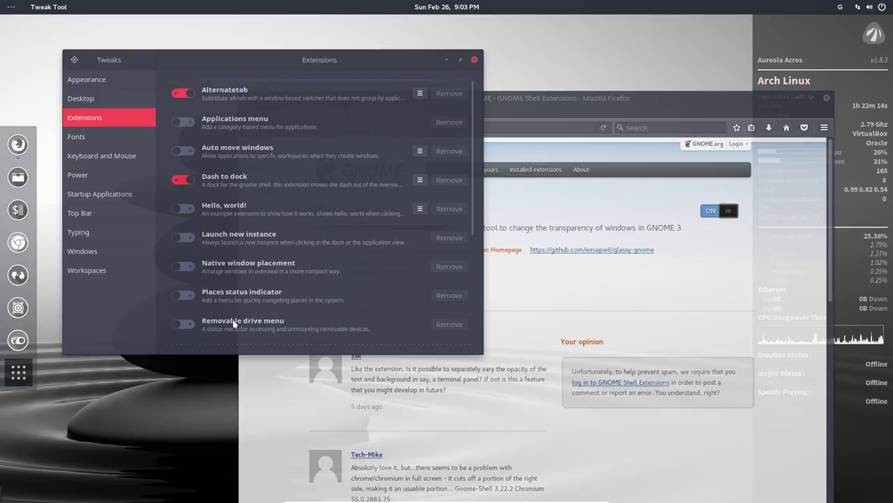
{"action": "scroll", "coordinate": [234, 323], "scroll_direction": "down", "scroll_amount": 4}
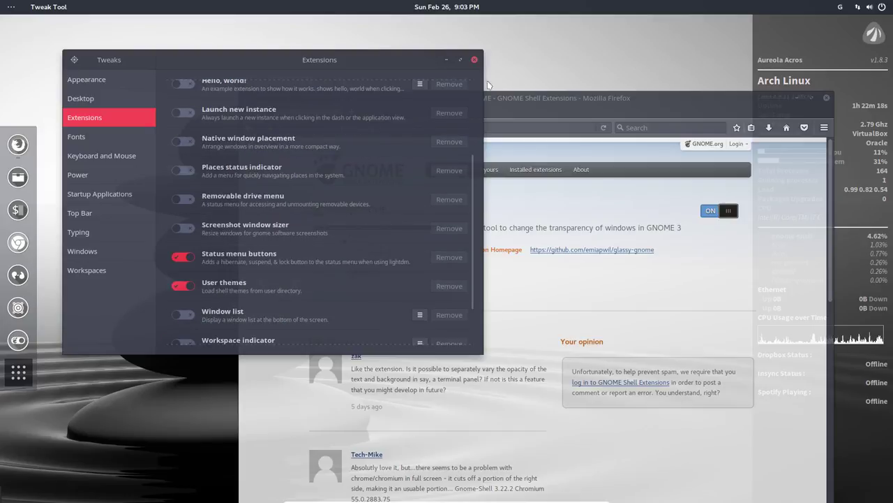
{"action": "left_click", "coordinate": [474, 59]}
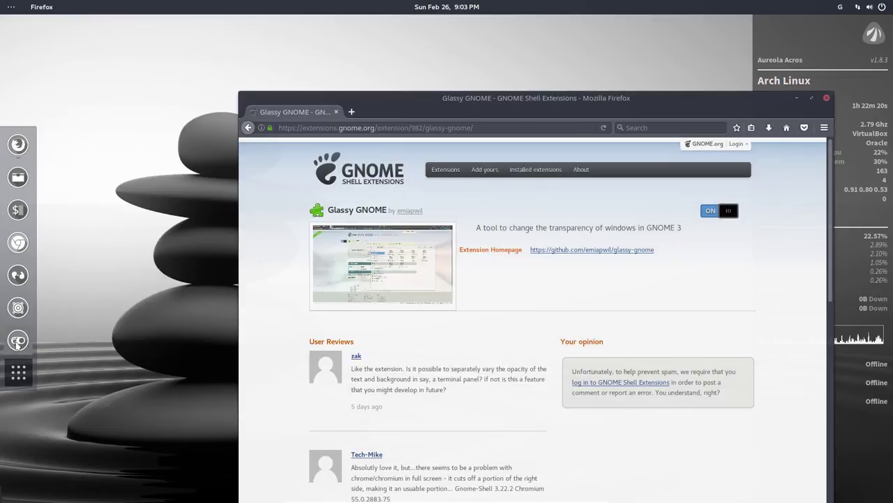
{"action": "left_click", "coordinate": [18, 340]}
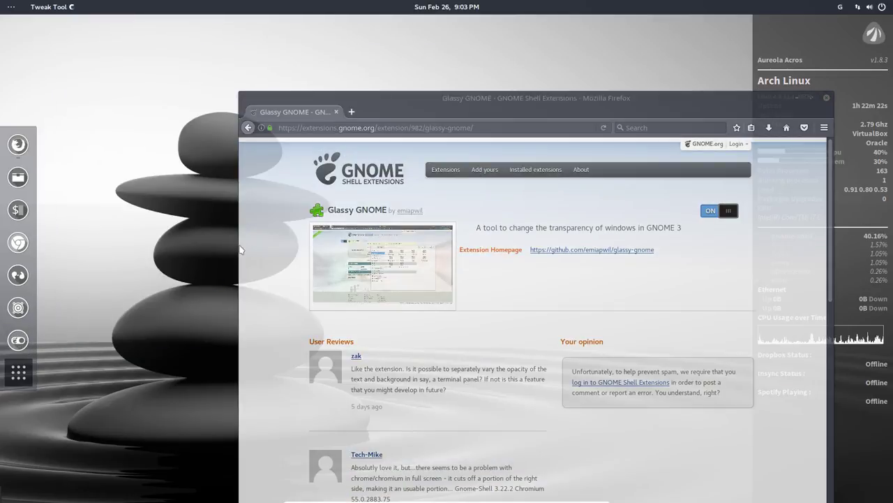
Check Glassy gnome is switched on in Tweaks' Extensions list, then bring Firefox forward.
{"action": "left_click", "coordinate": [258, 171]}
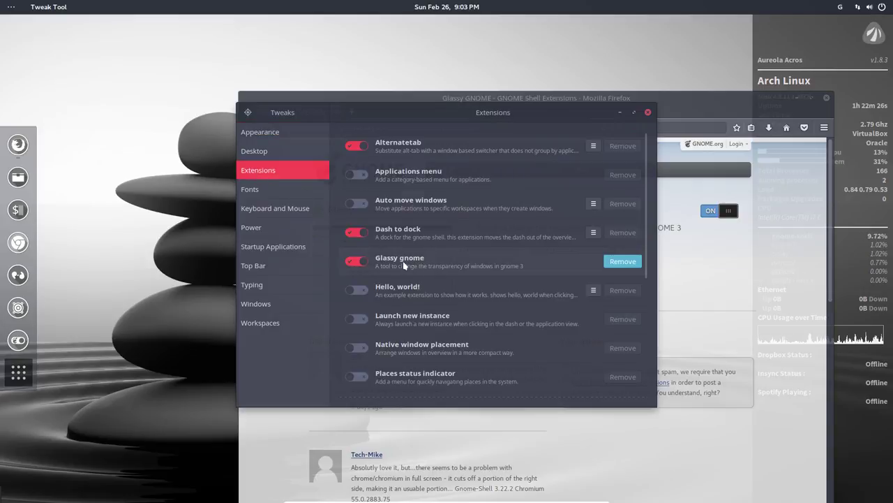
{"action": "left_click_drag", "start_coordinate": [486, 112], "coordinate": [333, 96]}
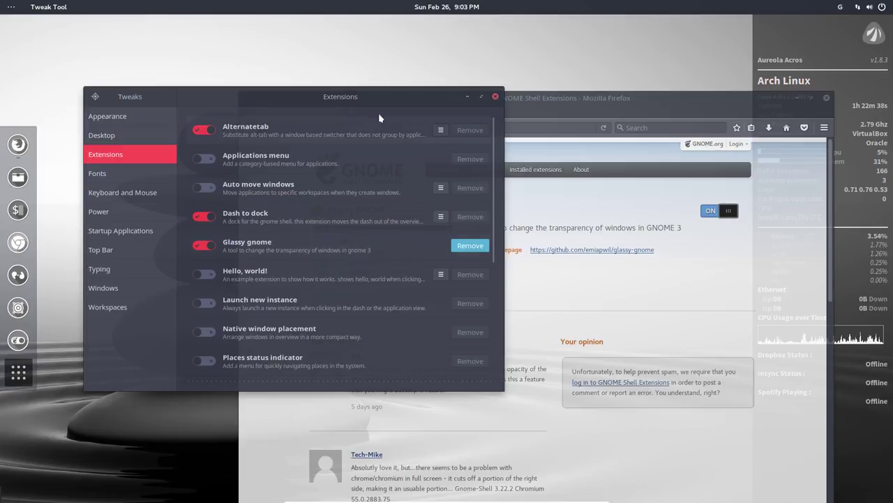
{"action": "left_click_drag", "start_coordinate": [340, 96], "coordinate": [328, 36]}
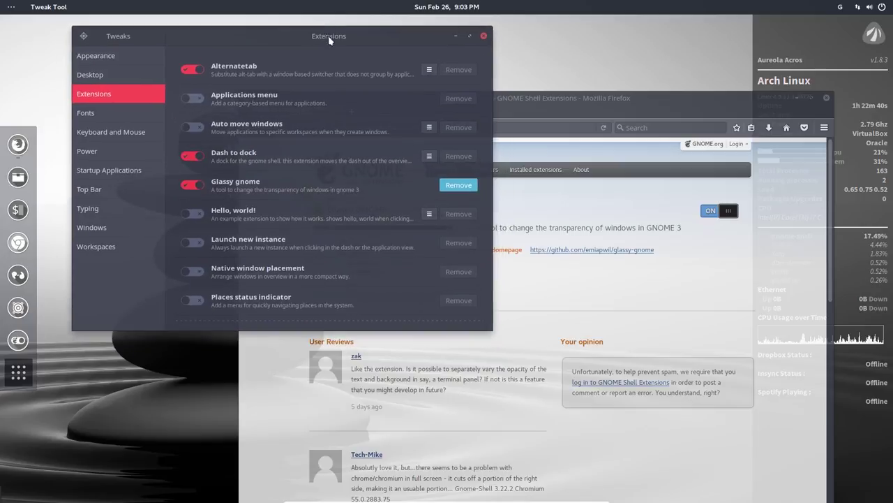
{"action": "left_click", "coordinate": [626, 163]}
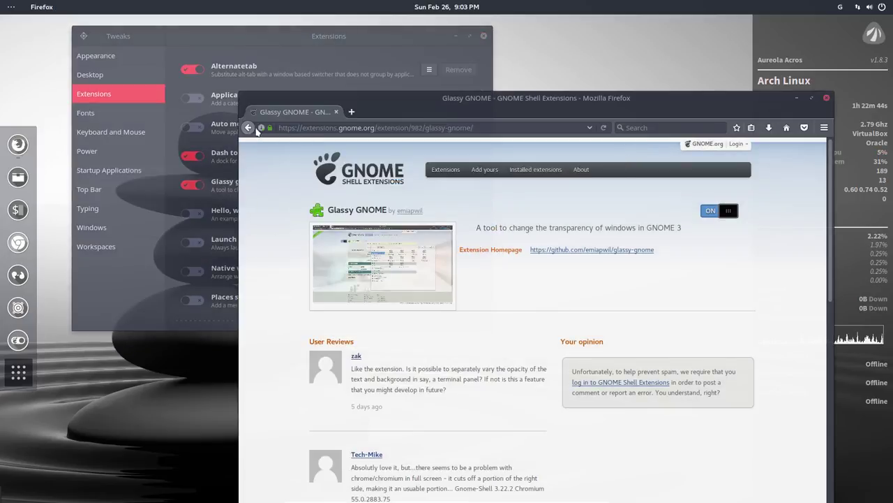
Enter 'net-speed' into Firefox's web search box and dismiss the suggestions.
{"action": "key", "text": "Right"}
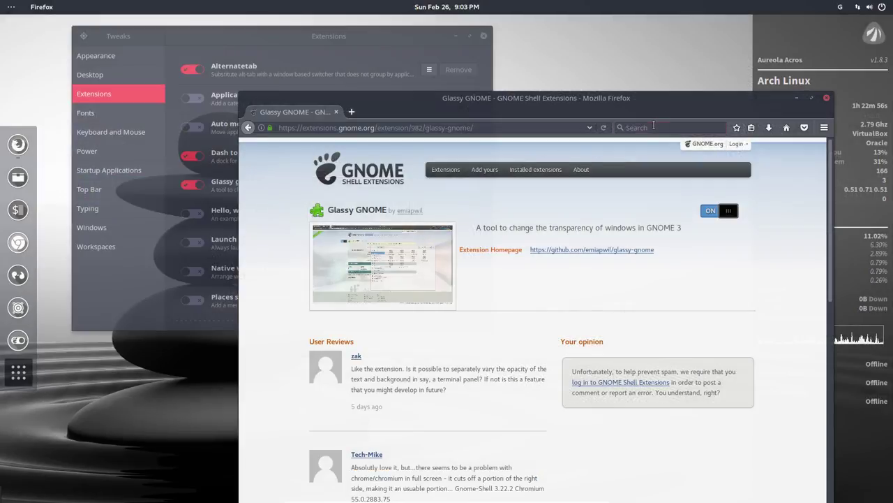
{"action": "left_click", "coordinate": [654, 127]}
{"action": "type", "text": "net-s"}
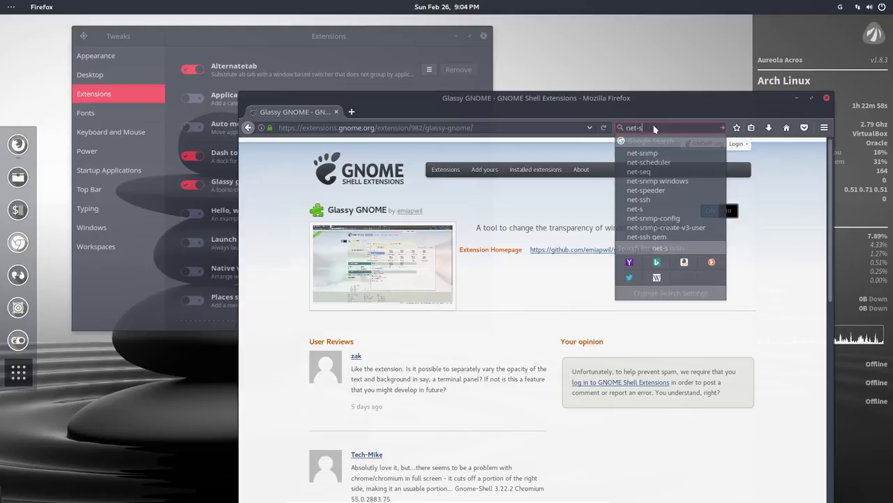
{"action": "type", "text": "peed"}
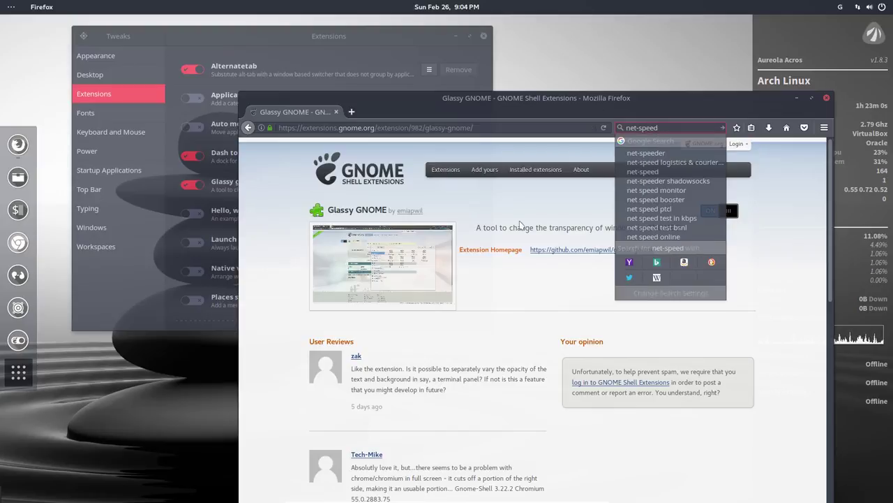
{"action": "left_click", "coordinate": [520, 224]}
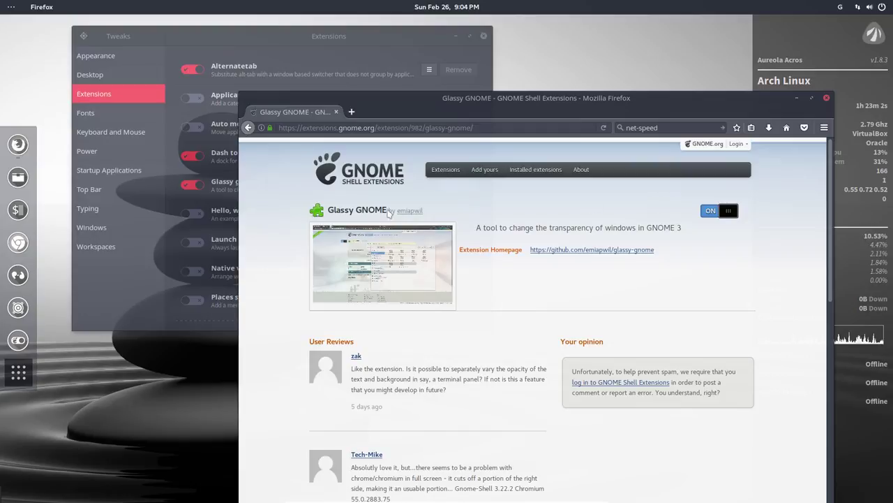
Maximise Firefox, search the extensions site for 'net spe', and open the NetSpeed result.
{"action": "double_click", "coordinate": [458, 98]}
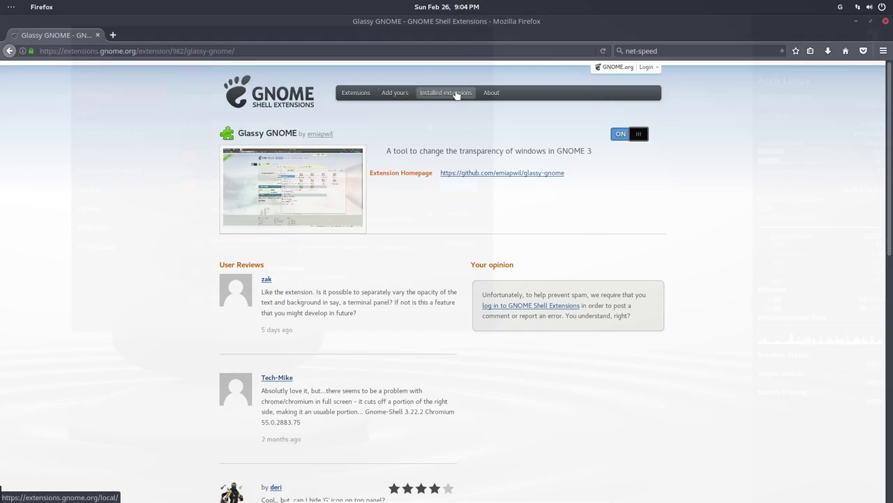
{"action": "left_click", "coordinate": [356, 92]}
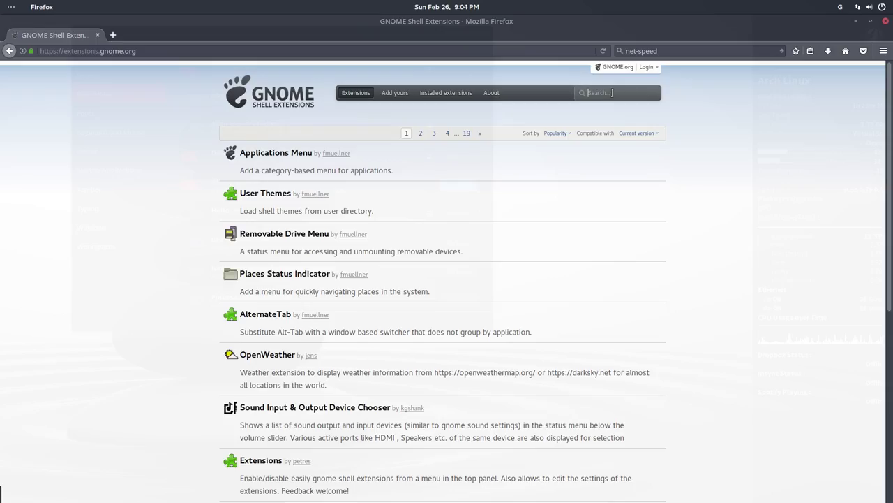
{"action": "left_click", "coordinate": [612, 93]}
{"action": "type", "text": "net speed"}
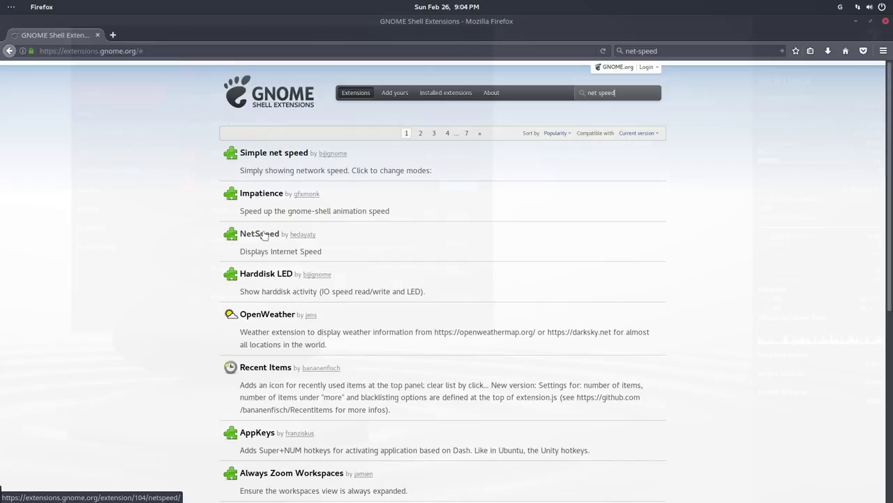
{"action": "left_click", "coordinate": [264, 236]}
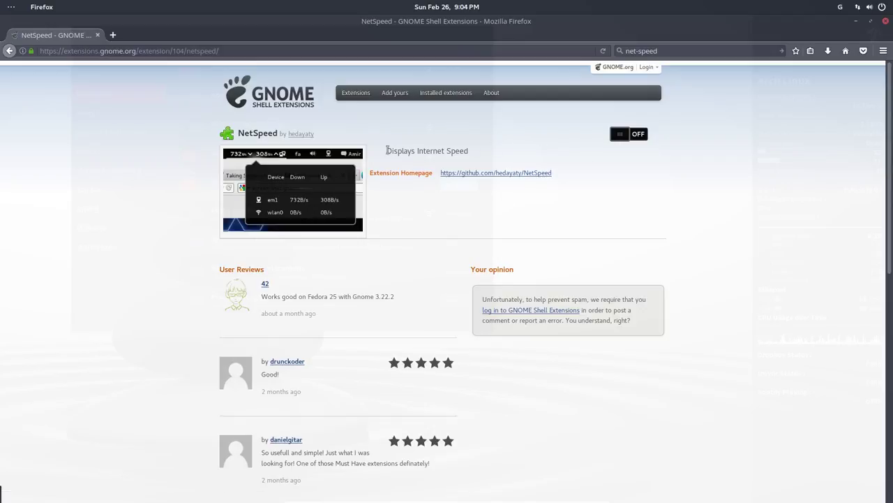
Switch the NetSpeed extension on and confirm its installation.
{"action": "left_click_drag", "start_coordinate": [387, 150], "coordinate": [480, 155]}
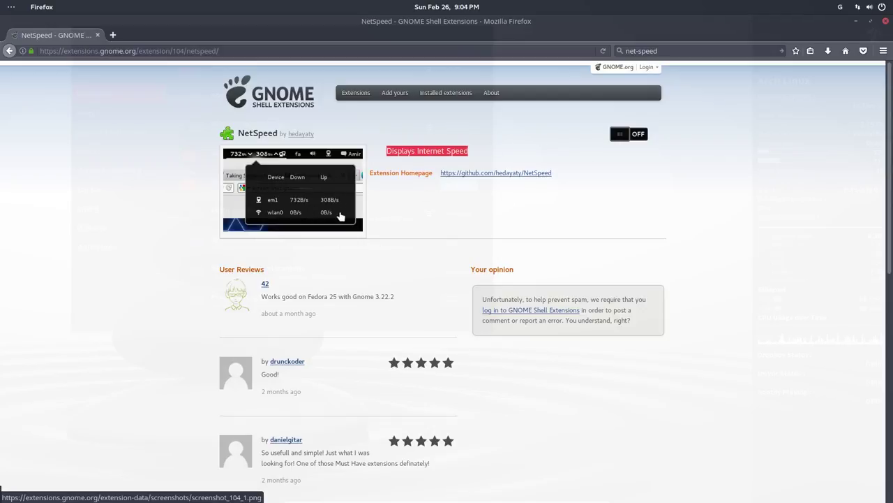
{"action": "left_click", "coordinate": [637, 134]}
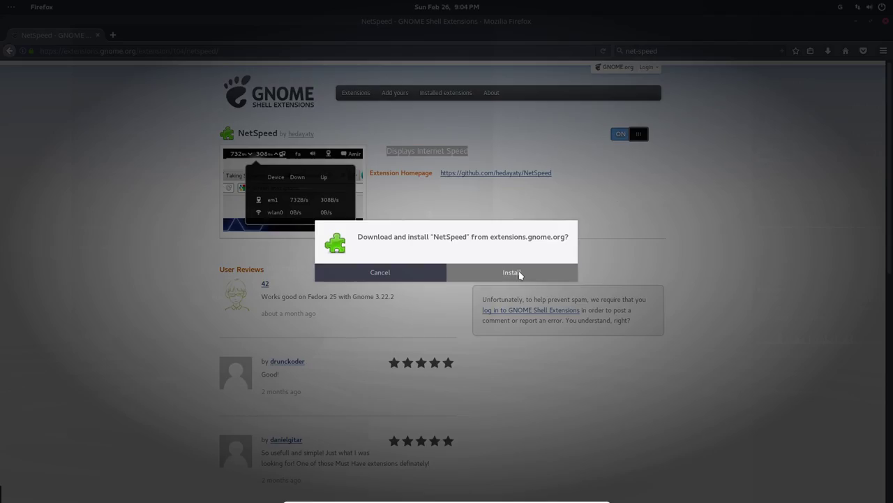
{"action": "left_click", "coordinate": [519, 275]}
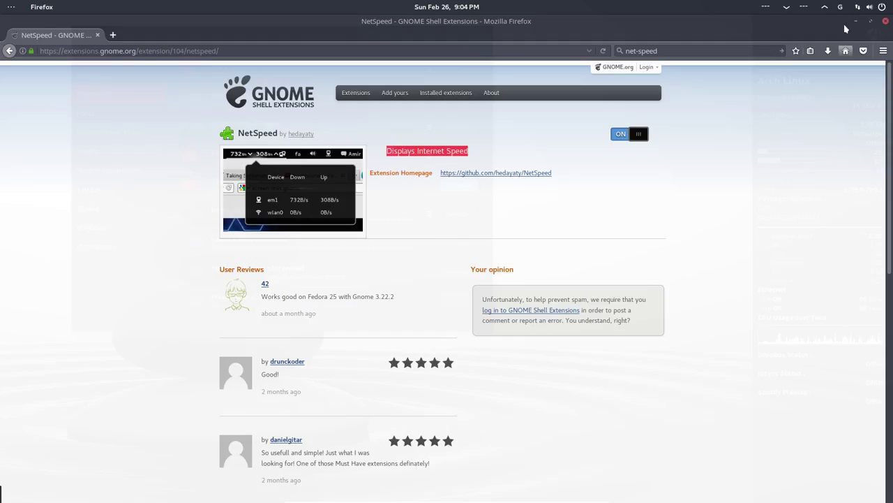
Inspect NetSpeed's per-device network readout in the top bar, then close it.
{"action": "left_click", "coordinate": [783, 8]}
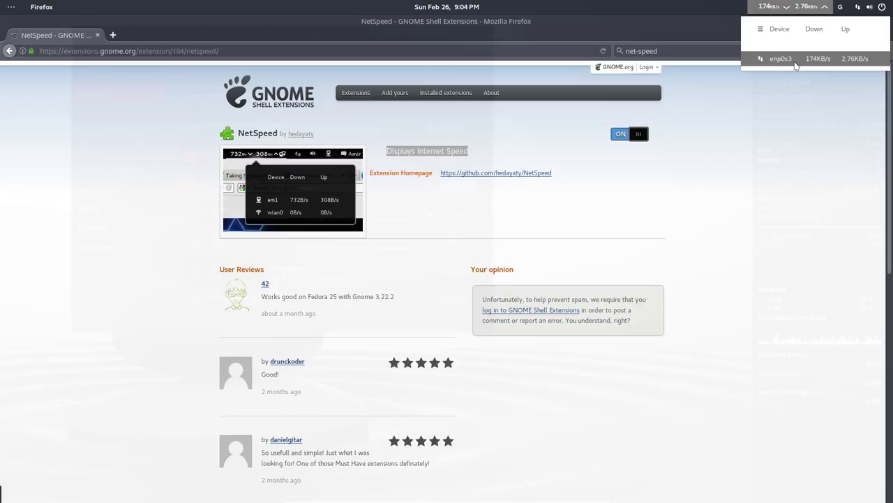
{"action": "left_click", "coordinate": [779, 192]}
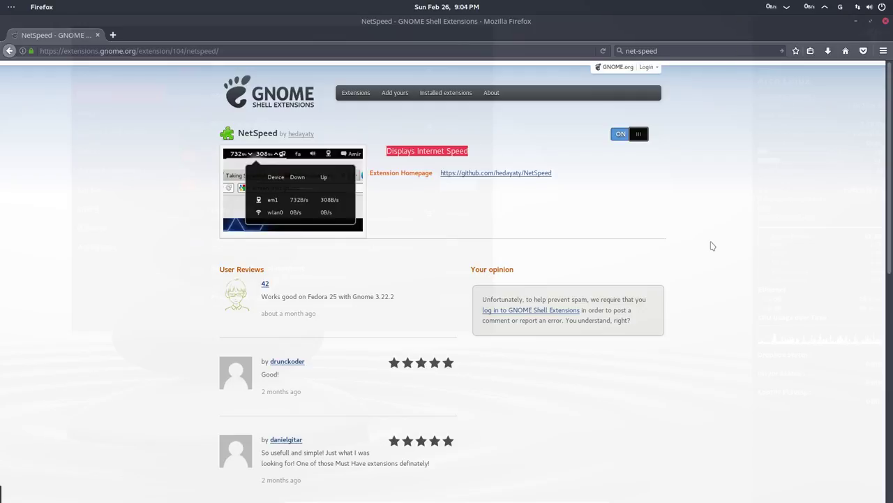
{"action": "left_click", "coordinate": [439, 211]}
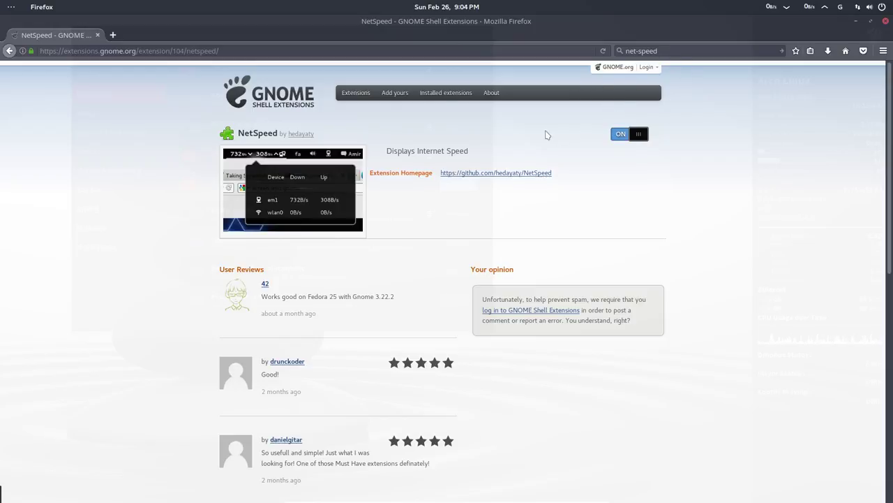
Search the catalogue for 'spotify' and then 'music', then reset to the full extensions listing.
{"action": "left_click", "coordinate": [356, 93]}
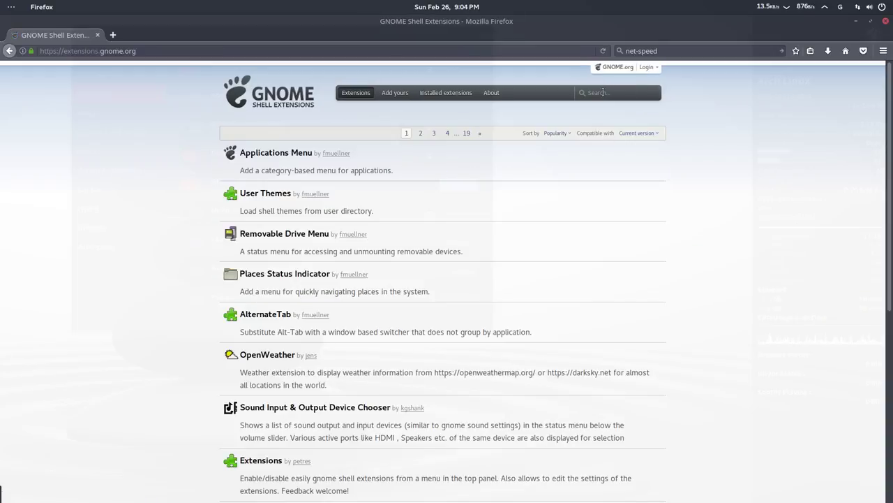
{"action": "left_click", "coordinate": [603, 92]}
{"action": "type", "text": "sp"}
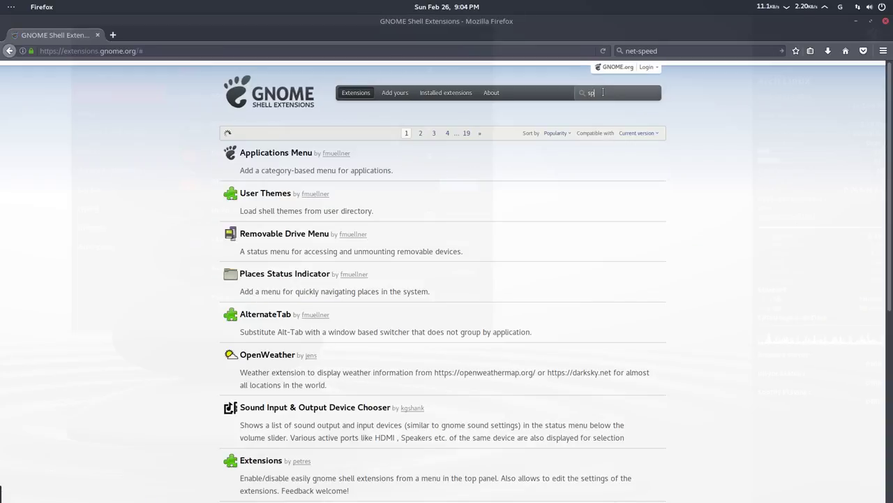
{"action": "type", "text": "otify"}
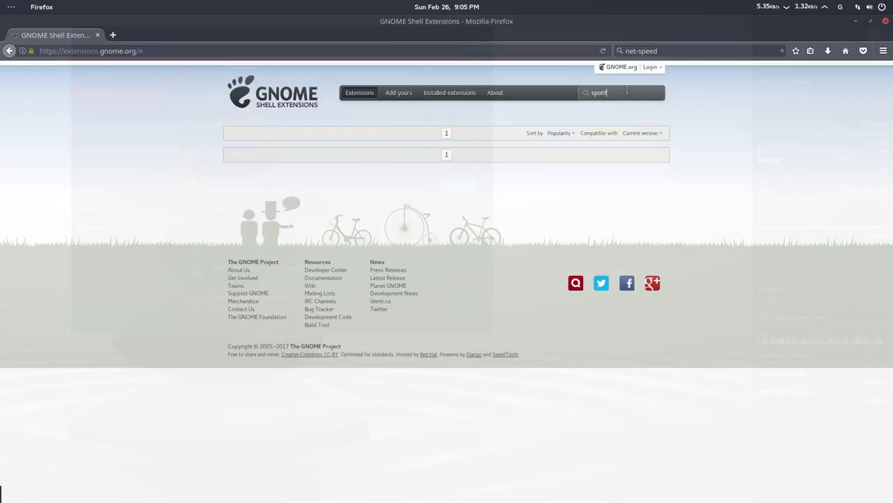
{"action": "left_click_drag", "start_coordinate": [615, 92], "coordinate": [587, 91]}
{"action": "type", "text": "spotify"}
{"action": "left_click_drag", "start_coordinate": [623, 93], "coordinate": [585, 93]}
{"action": "type", "text": "music"}
{"action": "left_click", "coordinate": [365, 94]}
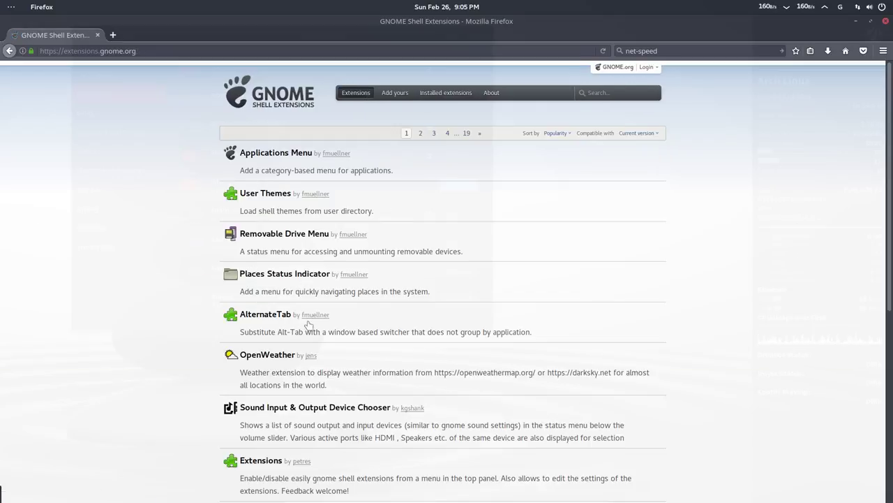
Page through the catalogue via page 2 and the » link to the last page, 19.
{"action": "scroll", "coordinate": [308, 325], "scroll_direction": "down", "scroll_amount": 8}
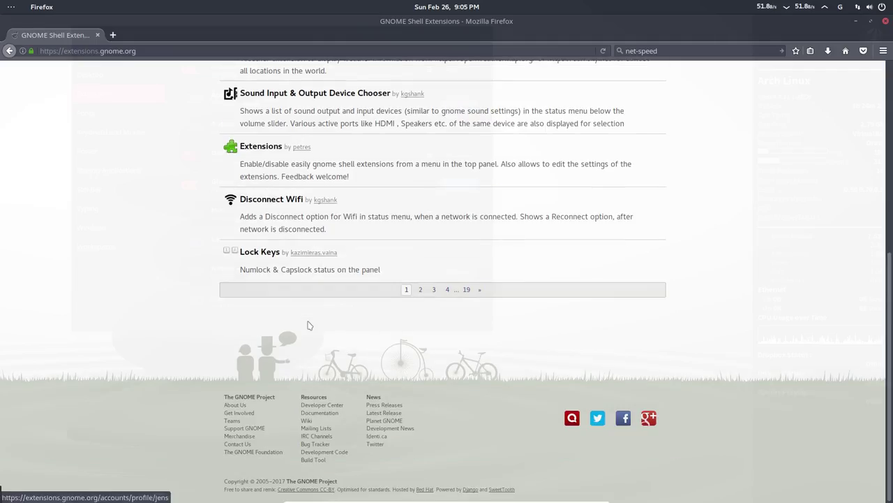
{"action": "left_click", "coordinate": [420, 290]}
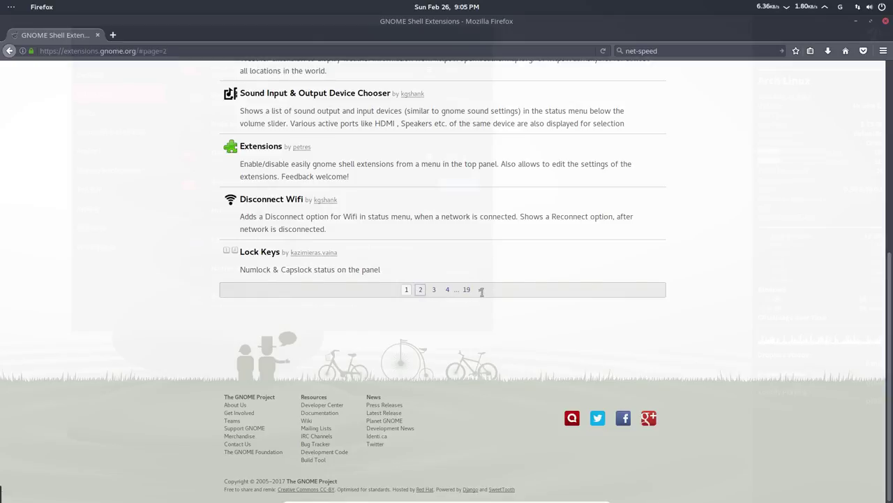
{"action": "scroll", "coordinate": [479, 359], "scroll_direction": "down", "scroll_amount": 5}
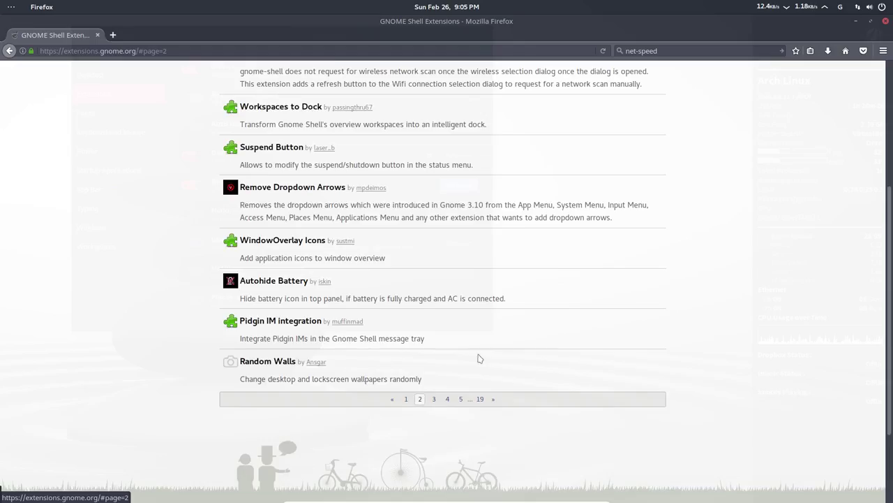
{"action": "left_click", "coordinate": [493, 449]}
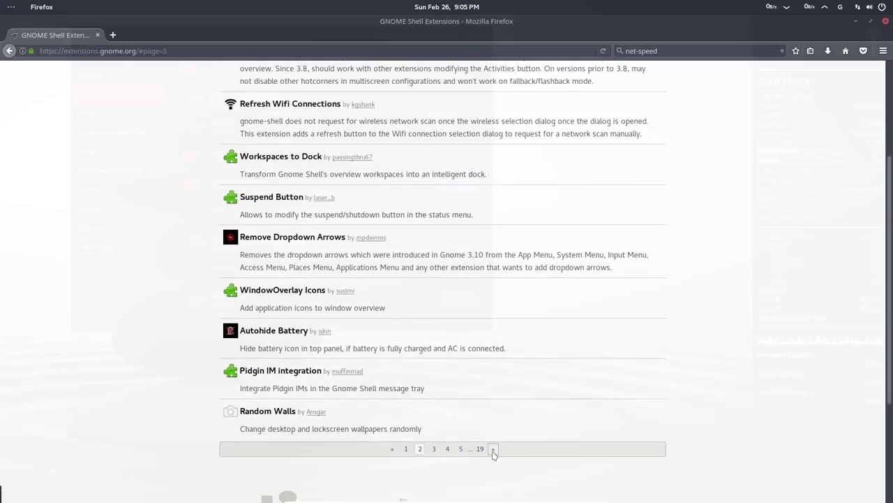
{"action": "scroll", "coordinate": [493, 454], "scroll_direction": "down", "scroll_amount": 5}
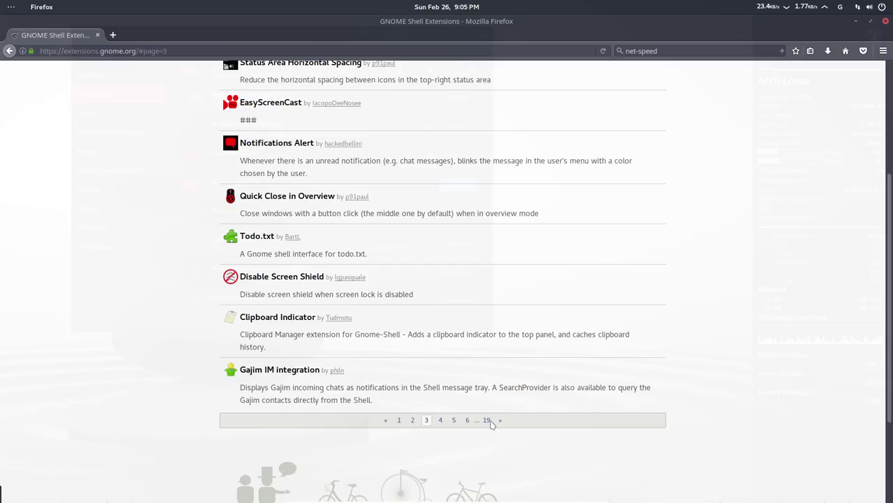
{"action": "scroll", "coordinate": [491, 424], "scroll_direction": "down", "scroll_amount": 3}
{"action": "left_click", "coordinate": [487, 289]}
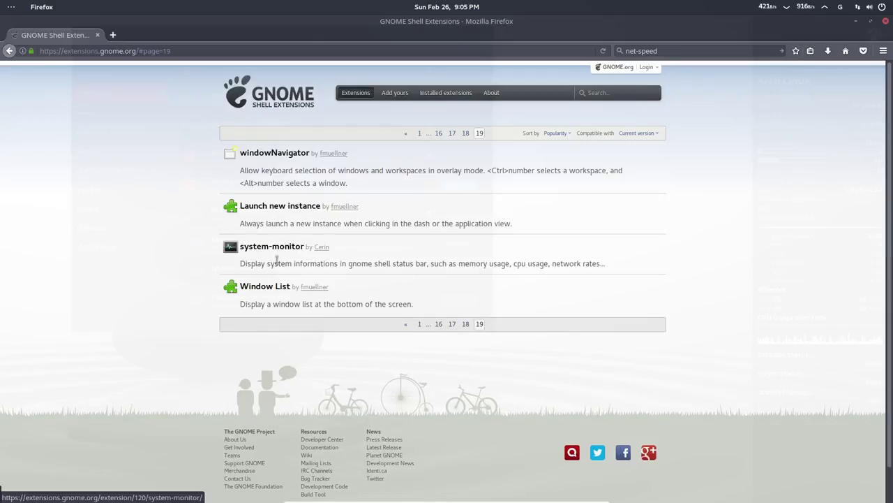
Open the system-monitor page, view its screenshot enlarged, then close the enlarged view.
{"action": "left_click", "coordinate": [293, 247]}
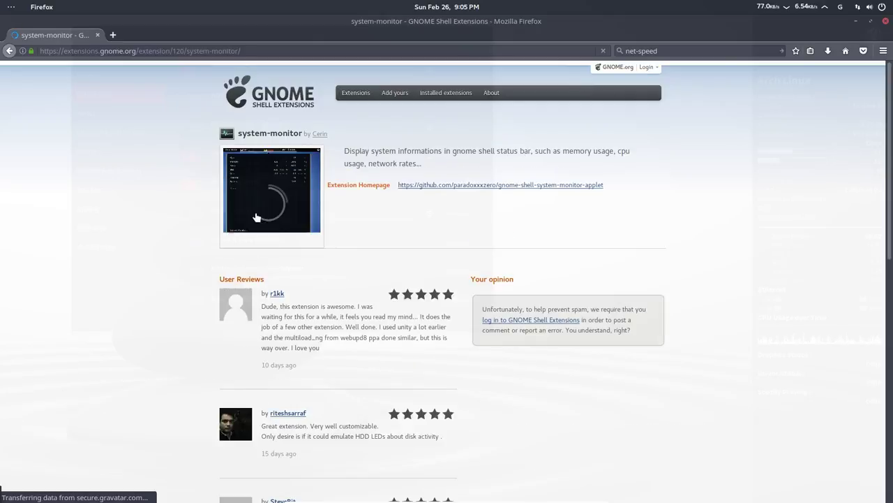
{"action": "left_click", "coordinate": [259, 211]}
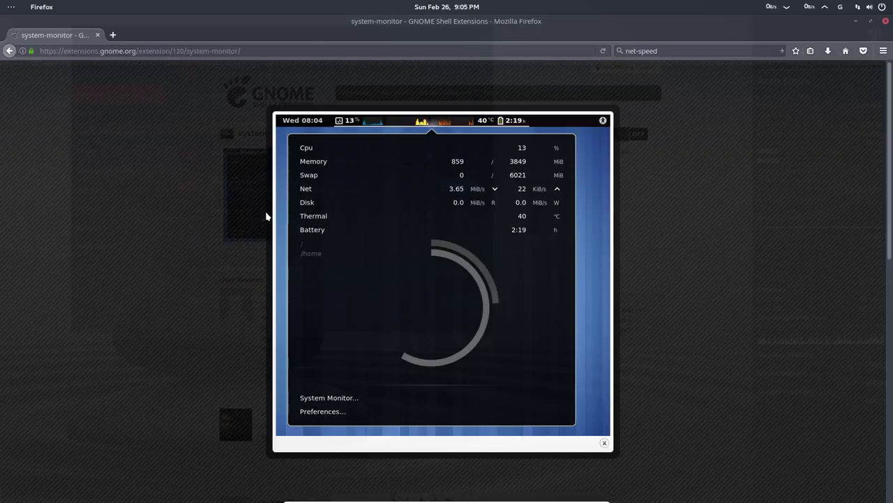
{"action": "left_click", "coordinate": [642, 193]}
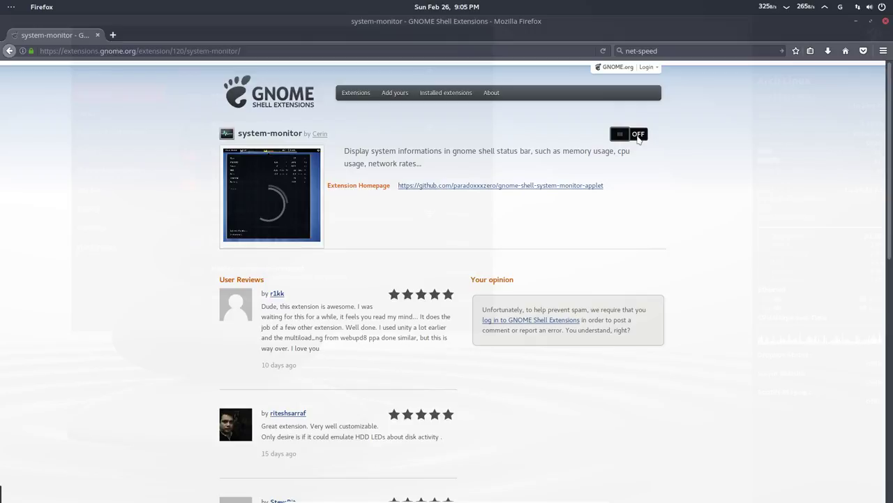